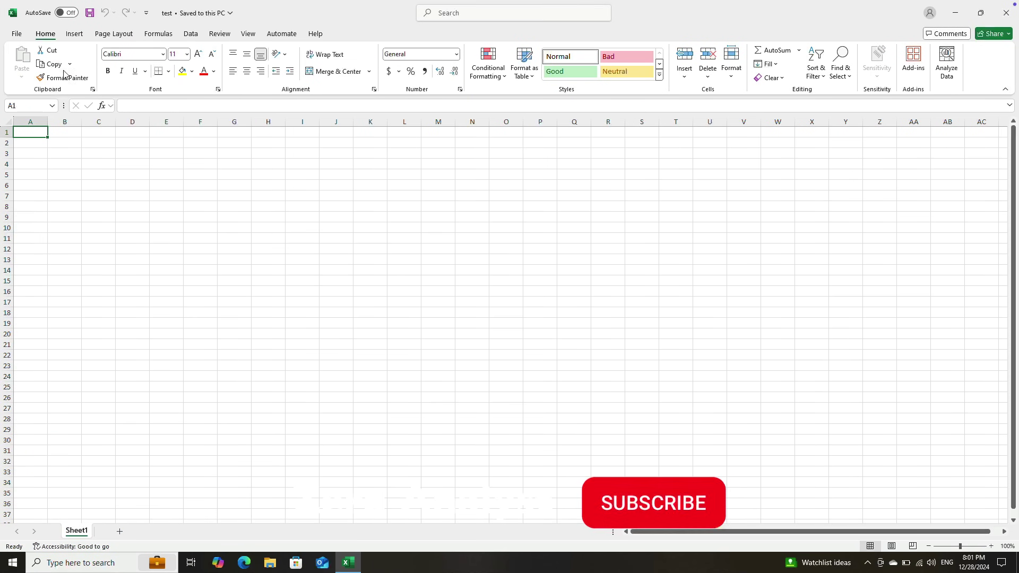
Step: Shrink the test workbook's window, move it aside to uncover the desktop, and open the daily sales folder
left_click(981, 12)
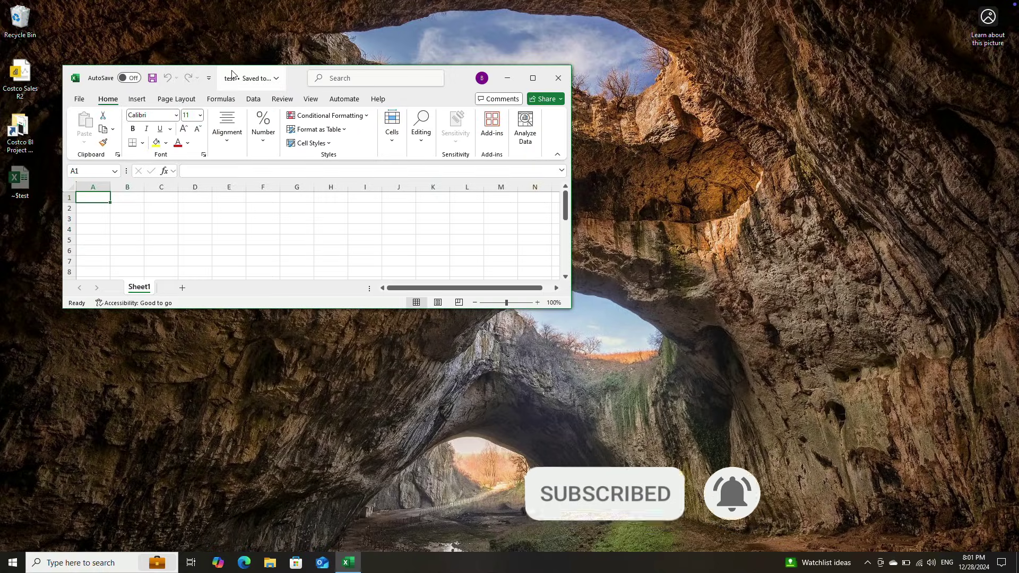
left_click_drag(451, 75, 955, 211)
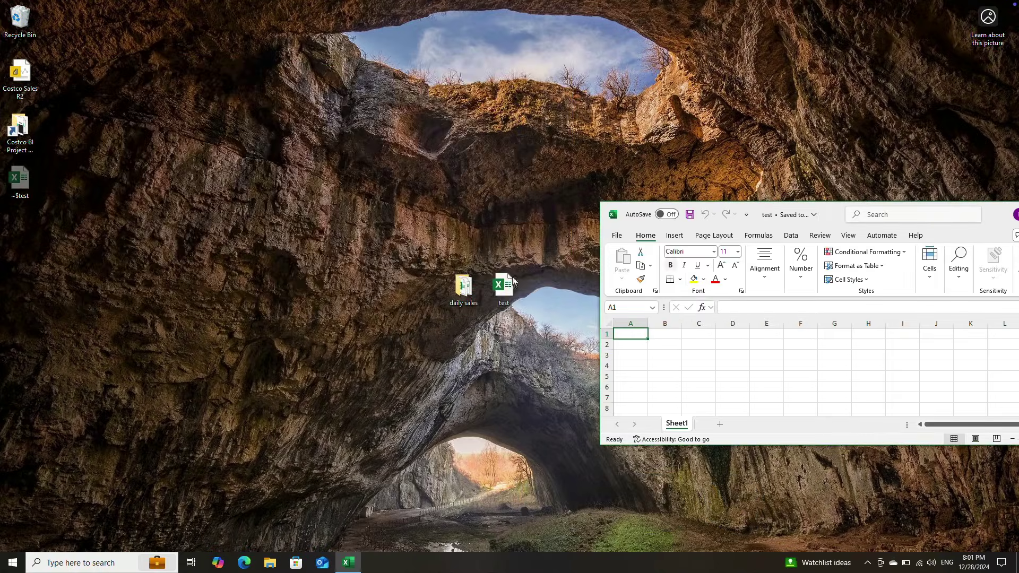
double_click(457, 287)
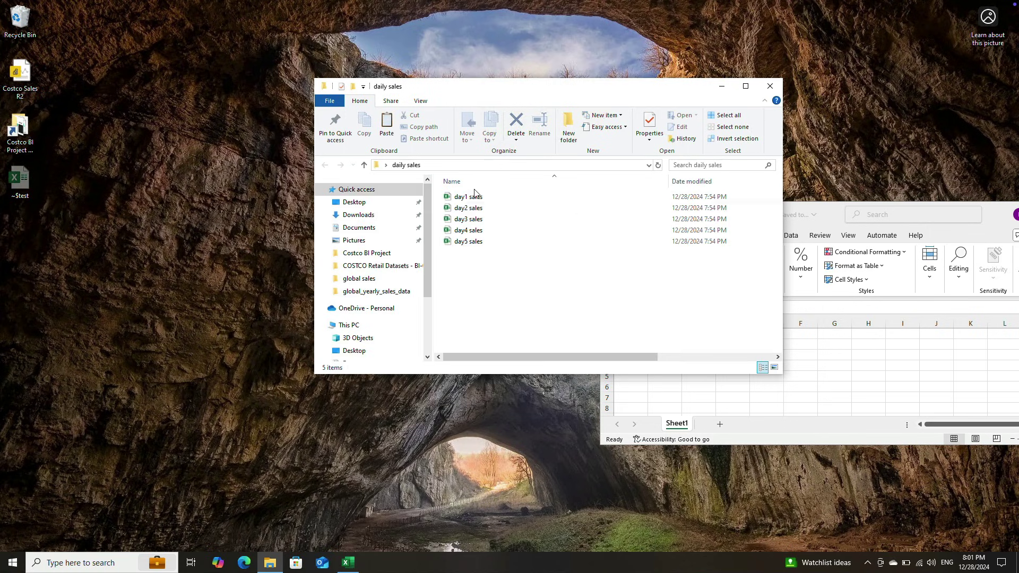
Step: Open the day1 sales workbook from the folder, examine its columns and rows, and close it
left_click(477, 198)
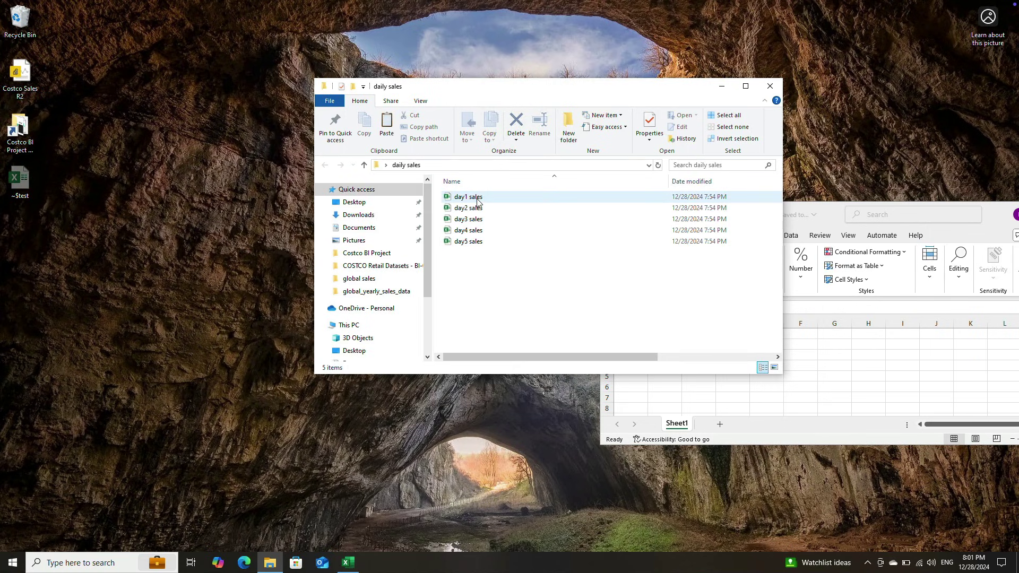
left_click(478, 198)
left_click(794, 223)
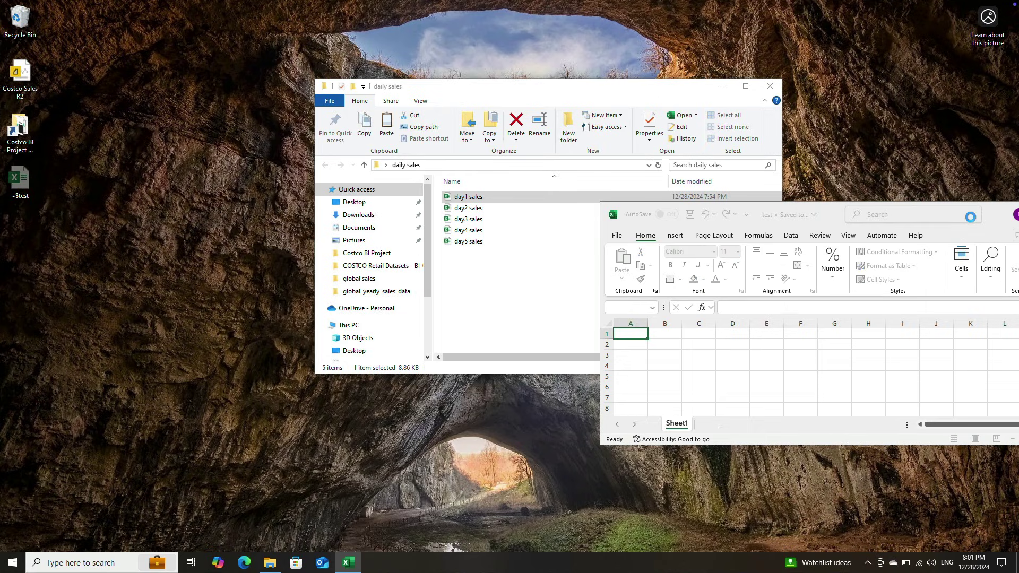
left_click(232, 190)
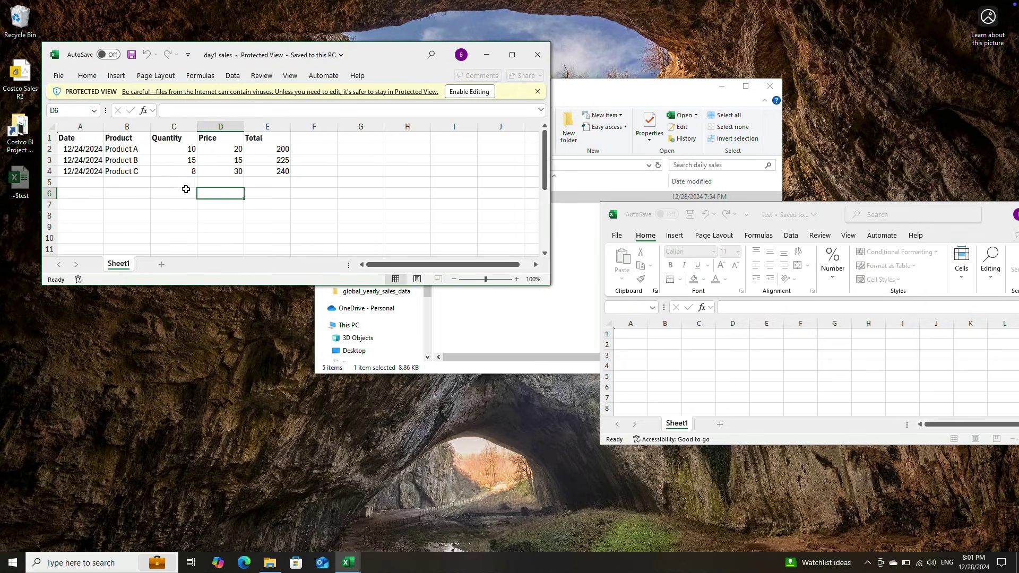
left_click(538, 55)
Step: Open the day2 sales workbook in a full-size window, examine its columns and rows, and close it
left_click(468, 208)
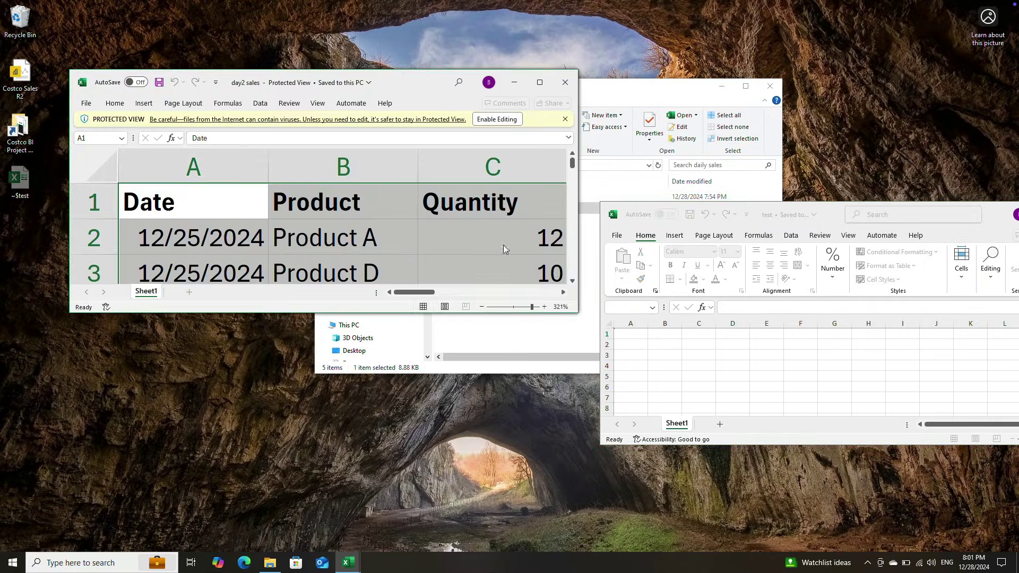
left_click(540, 83)
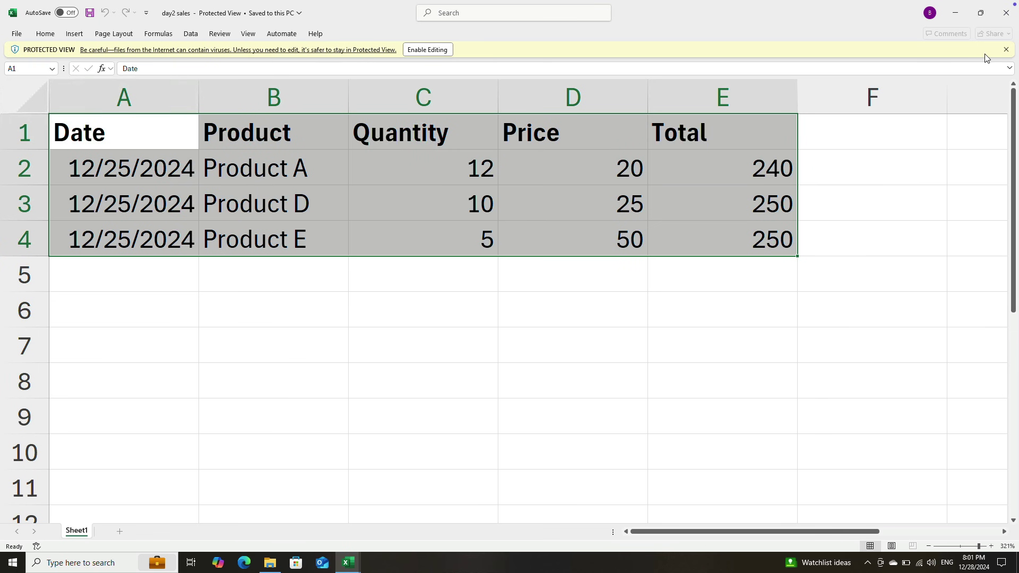
left_click(1006, 13)
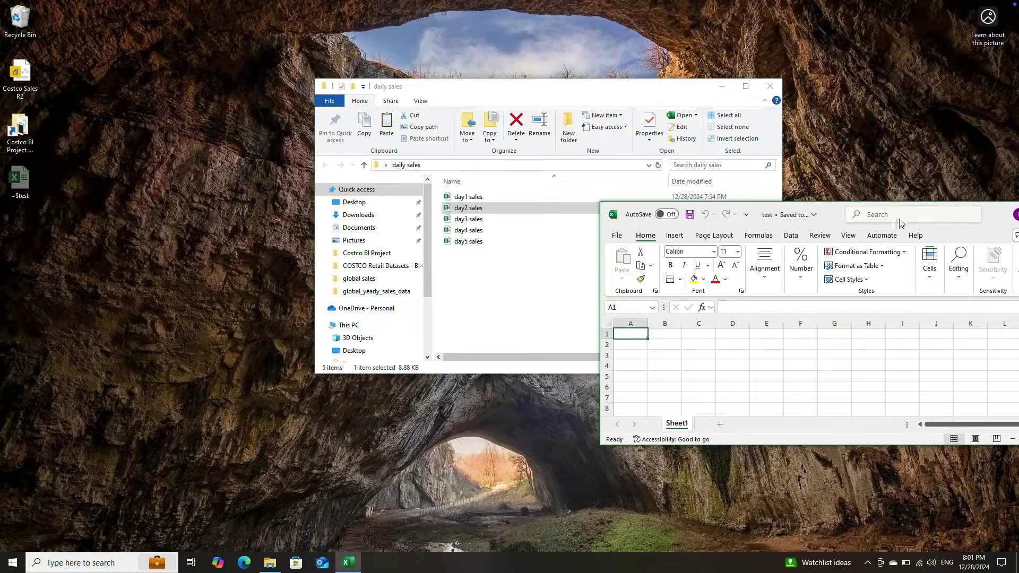
Step: Close the daily sales folder and the test workbook
left_click_drag(991, 212, 750, 236)
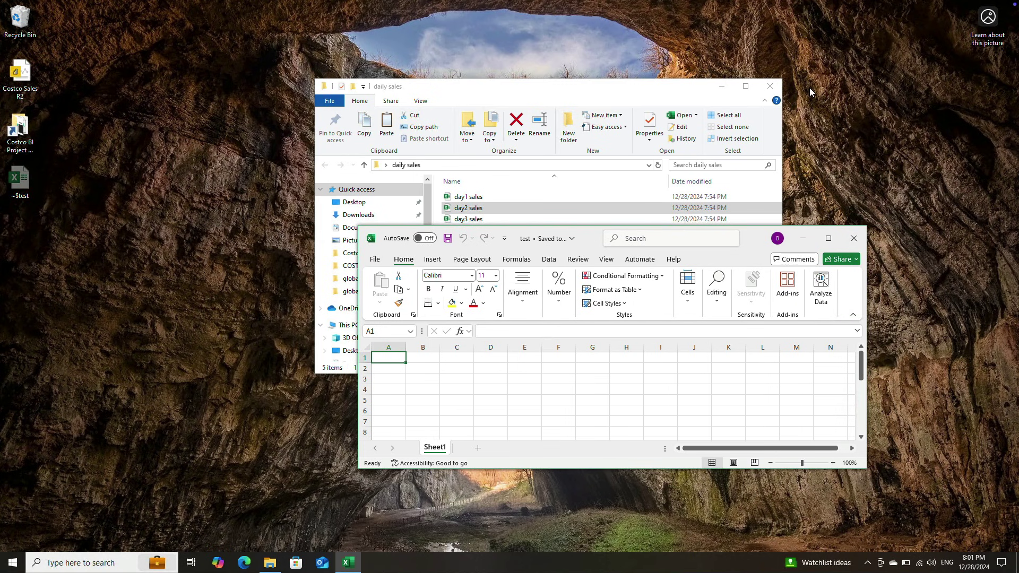
left_click(770, 86)
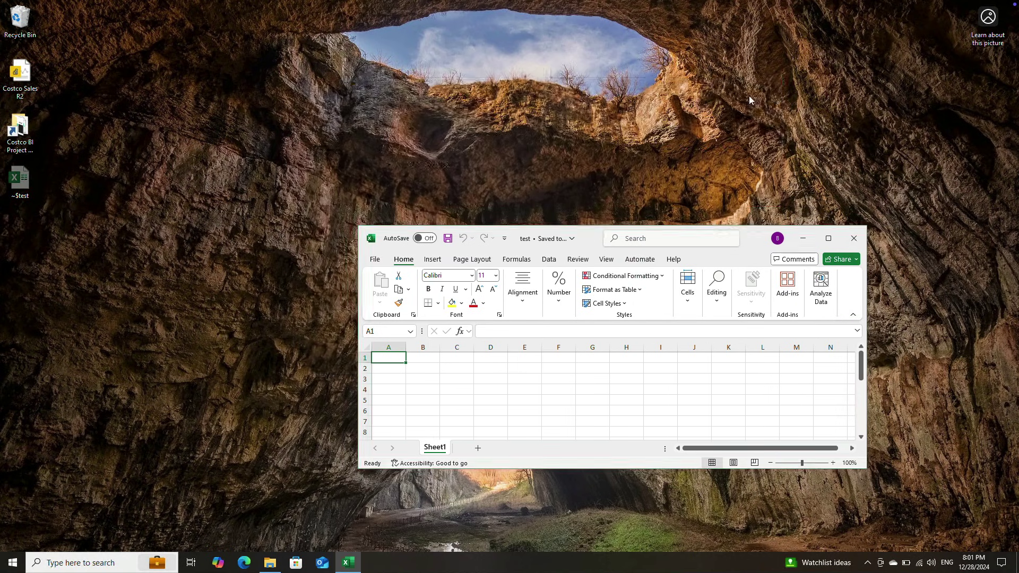
left_click(852, 237)
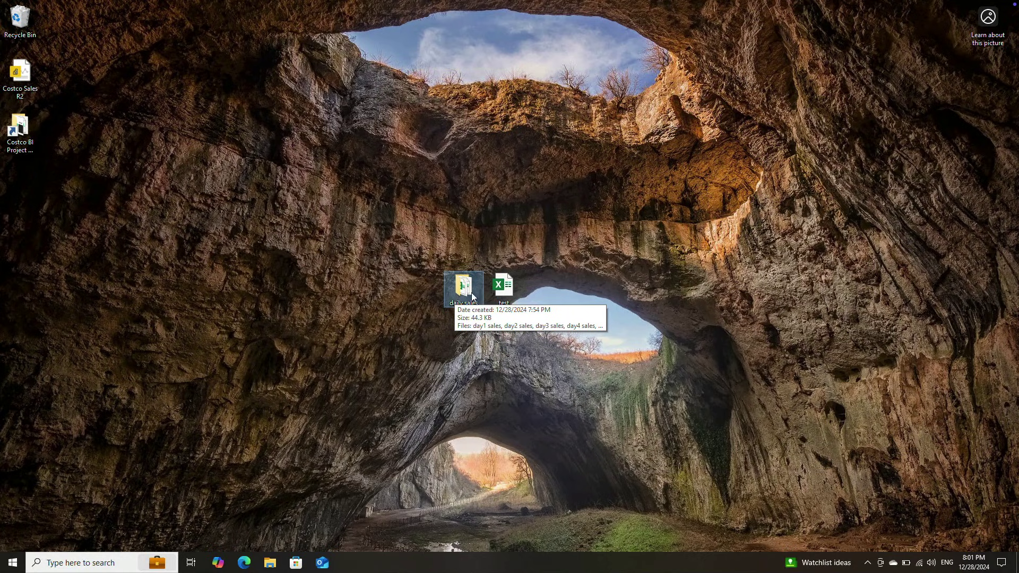
Step: Reopen the test workbook in a full-size window and review the file-based sources offered for getting data
double_click(504, 290)
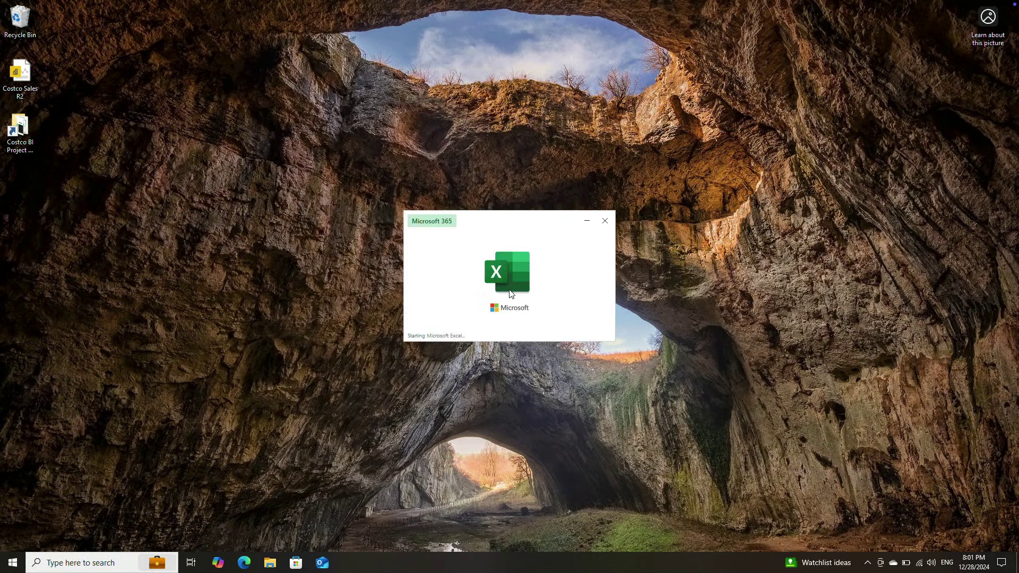
left_click(829, 236)
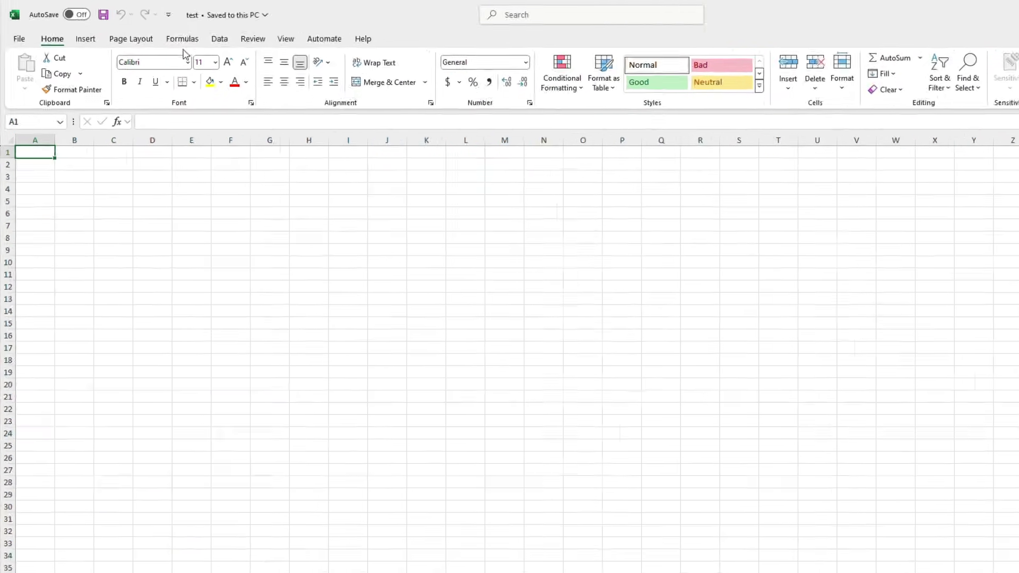
left_click(219, 39)
left_click(33, 87)
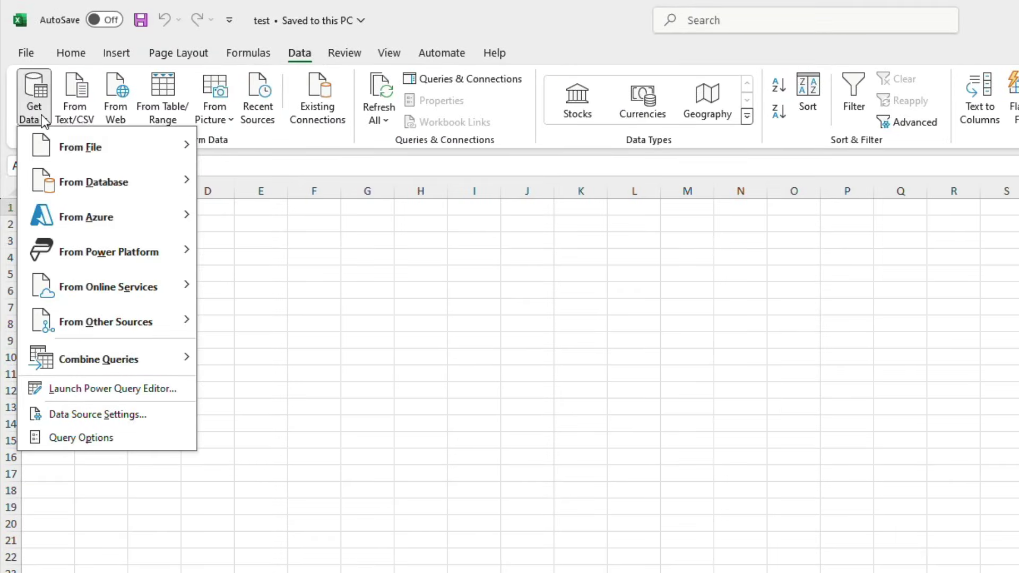
mouse_move(91, 148)
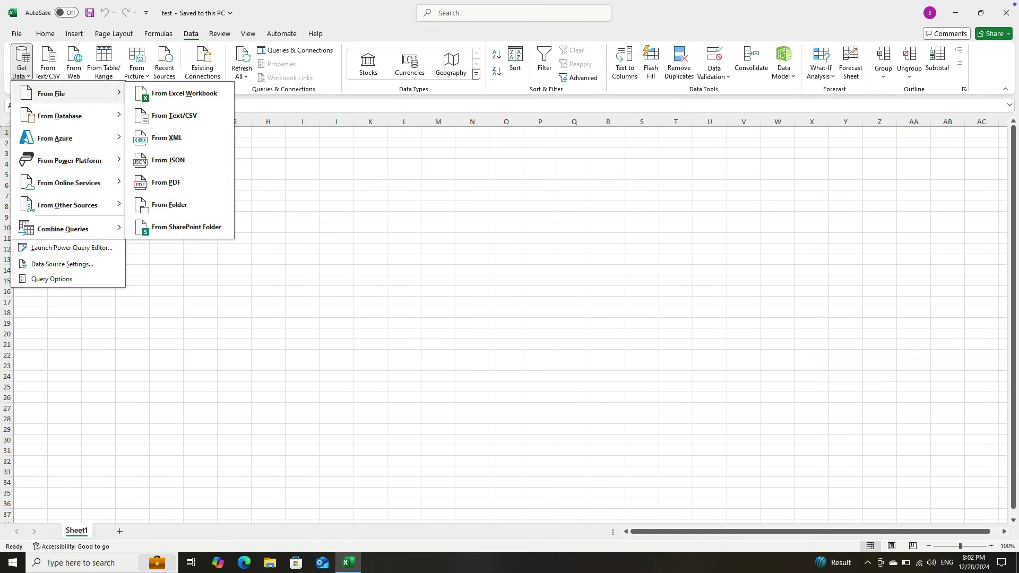
Step: Leave the full-screen remote Windows session and open the daily sales folder on the Mac desktop, moving its window higher
mouse_move(328, 3)
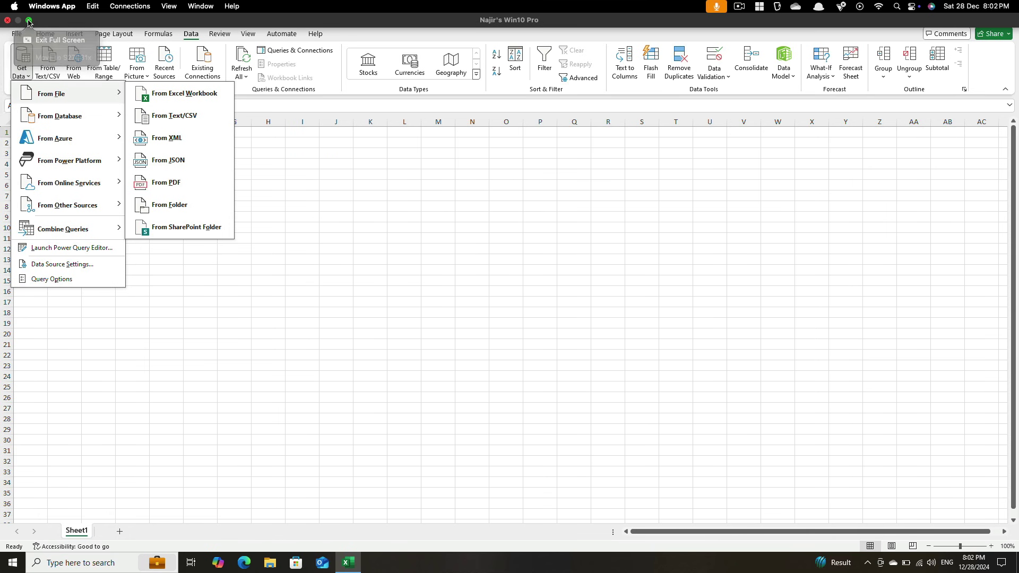
left_click(29, 20)
left_click(188, 104)
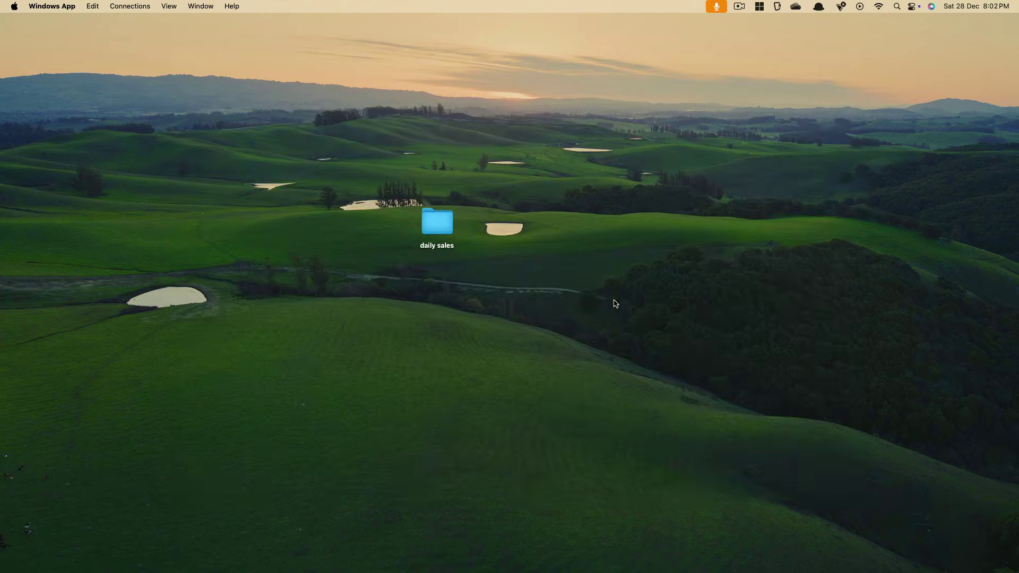
left_click(439, 219)
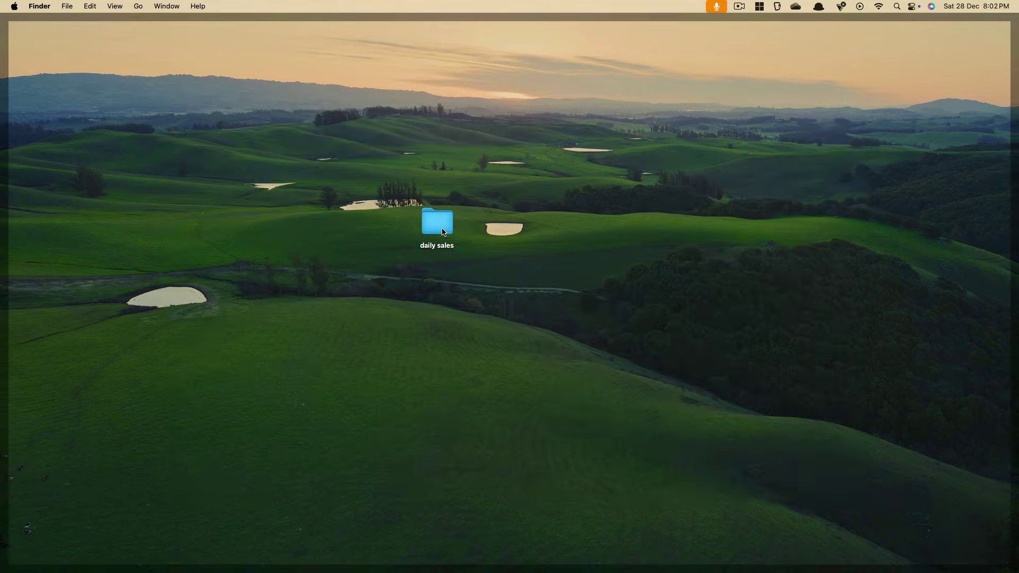
double_click(441, 228)
left_click_drag(563, 308, 522, 171)
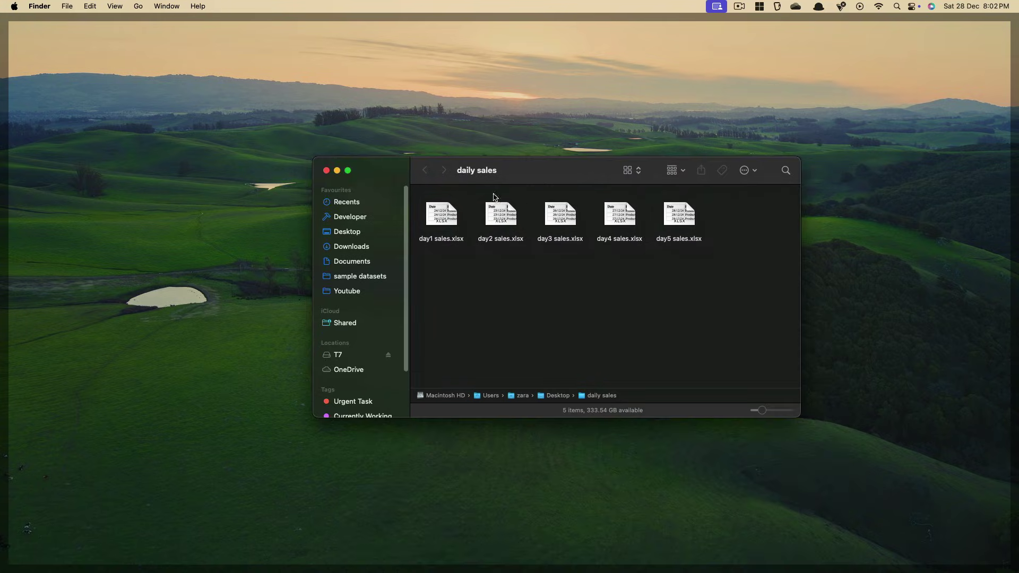
Step: Open day1 sales.xlsx, examine its data at 328% zoom, and close the workbook
double_click(440, 215)
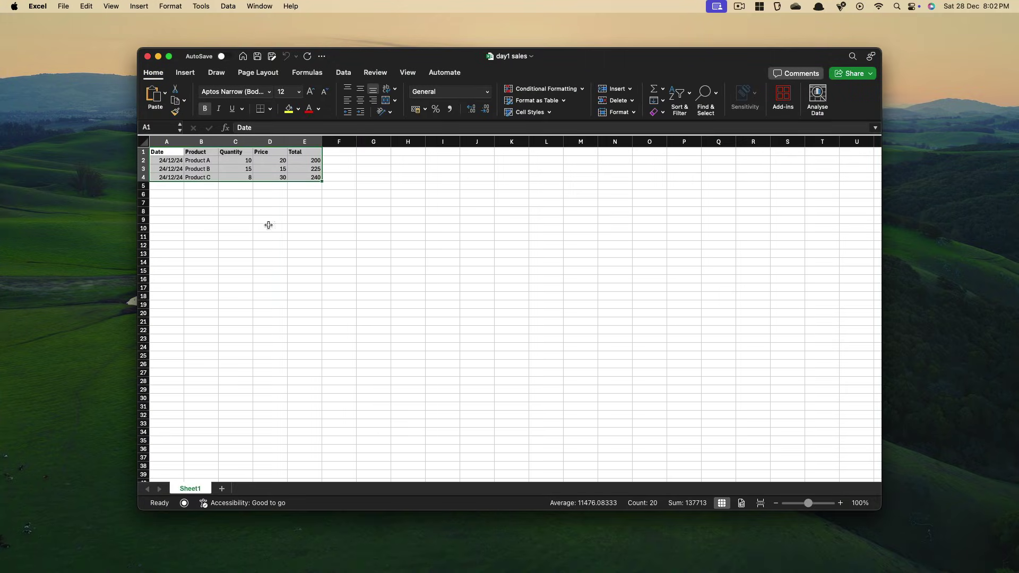
left_click_drag(807, 503, 824, 504)
left_click(455, 347)
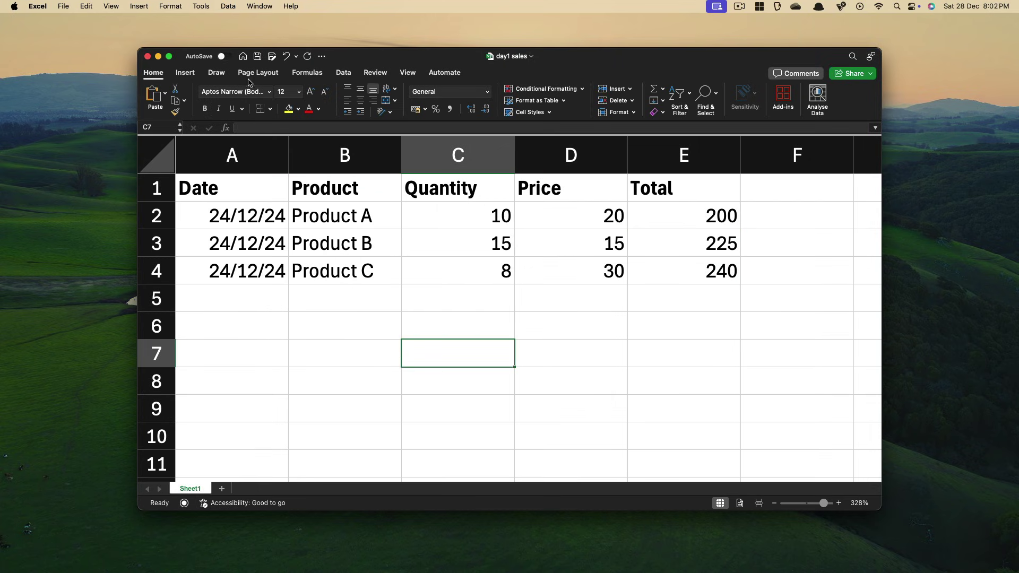
left_click(148, 56)
Step: Open day2 sales.xlsx, examine its headers and rows in A1:E4, and close the workbook
left_click(518, 222)
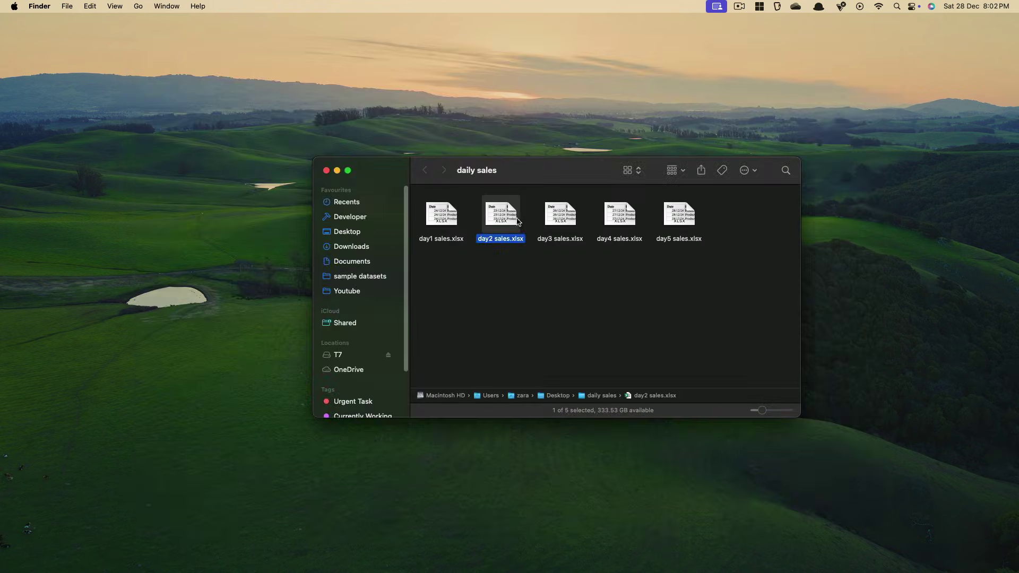
double_click(499, 215)
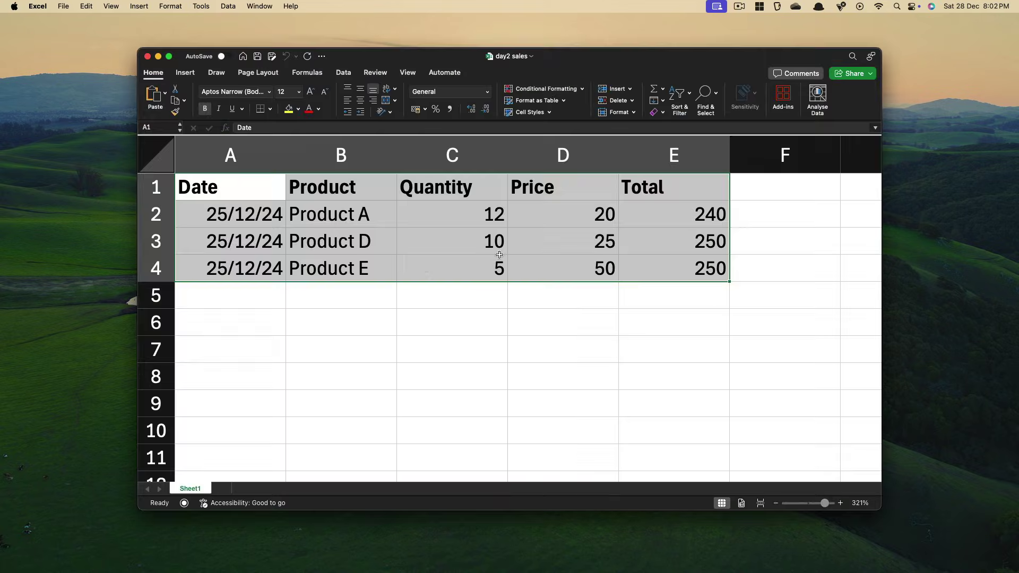
left_click(363, 316)
left_click_drag(231, 197, 674, 268)
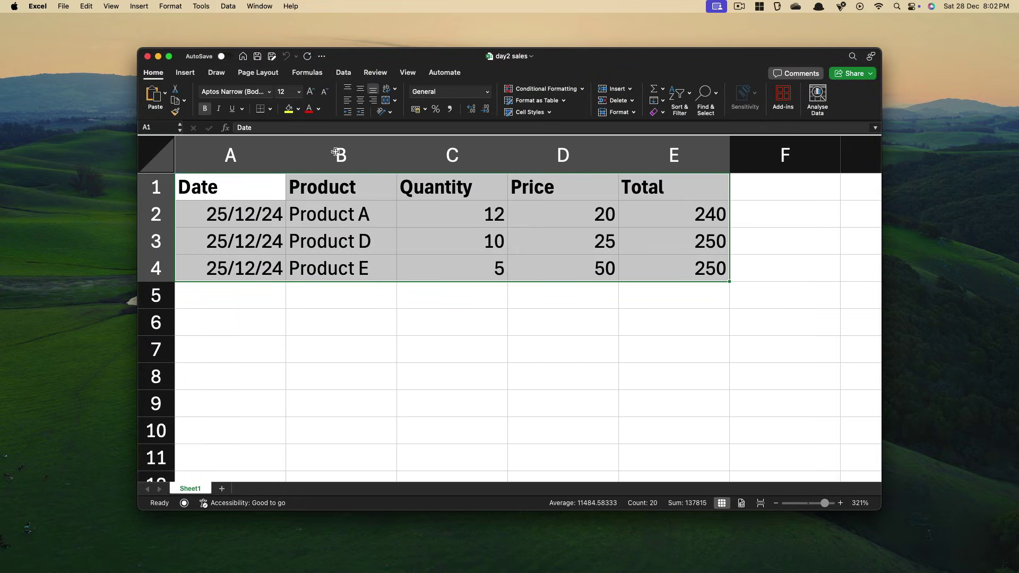
left_click(147, 56)
Step: Open day3 sales.xlsx, examine its data at 175% zoom, and close the workbook
double_click(561, 217)
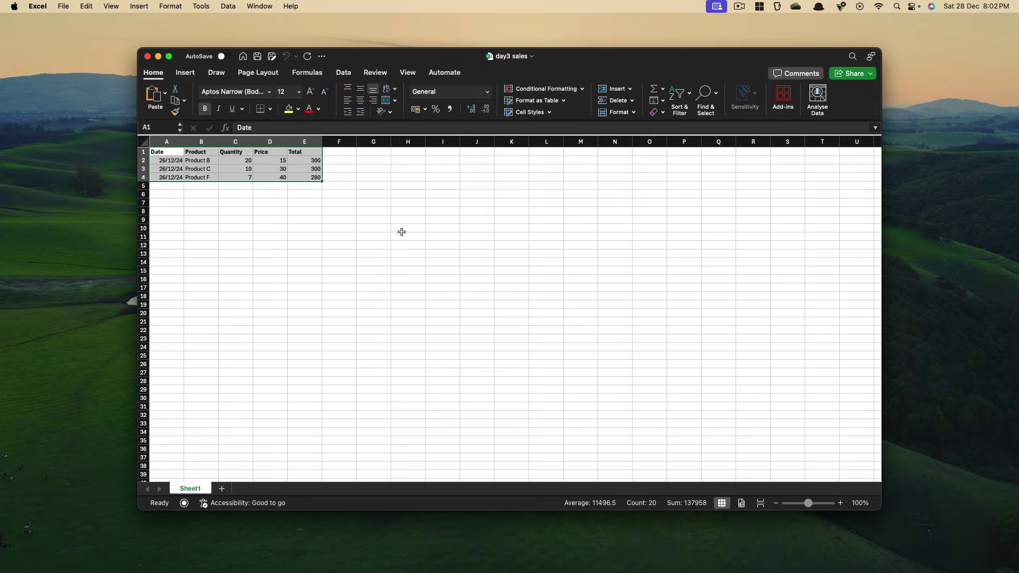
left_click_drag(808, 503, 817, 507)
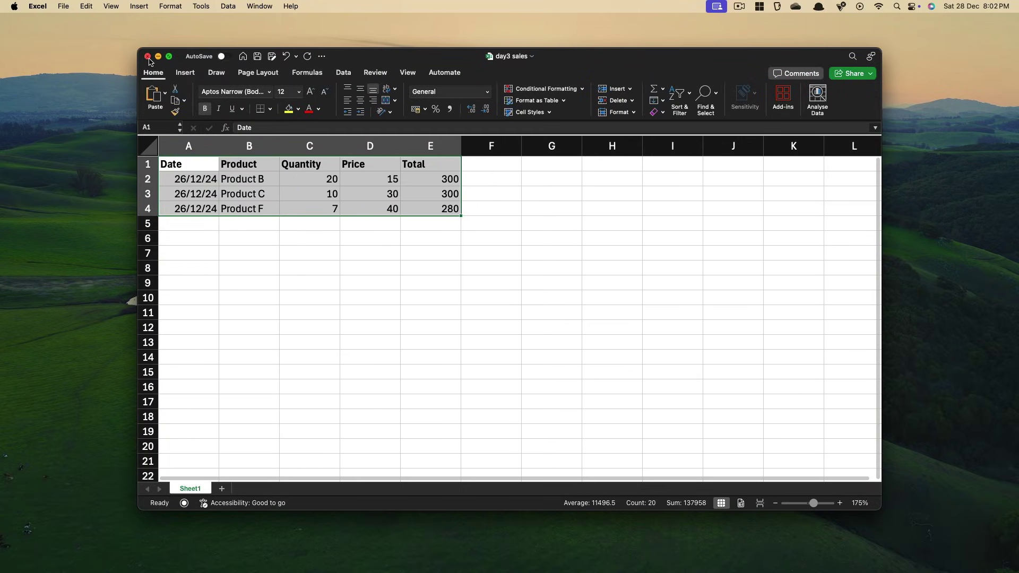
left_click(147, 57)
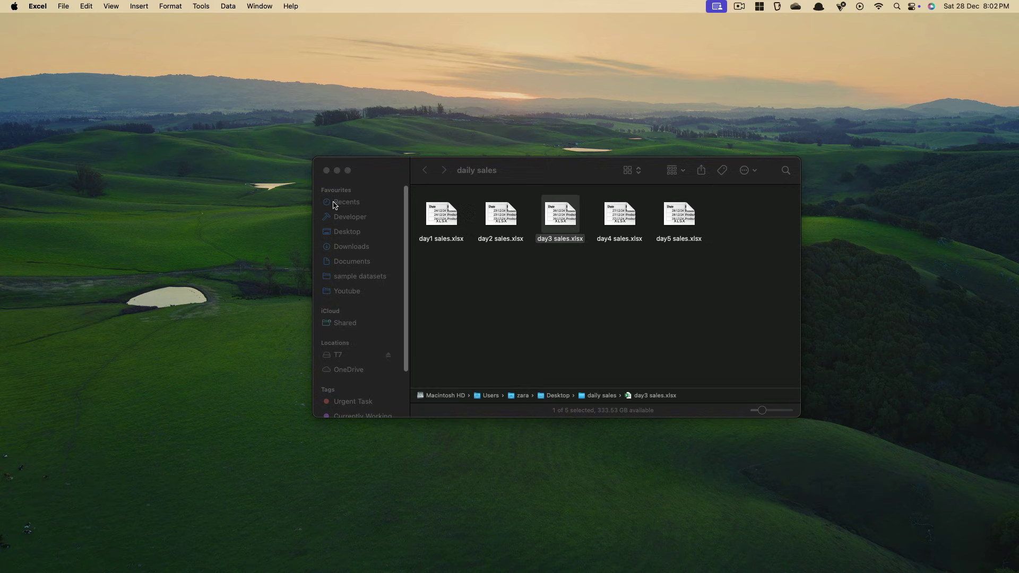
Step: Close the daily sales folder and launch Microsoft Excel on the Mac with a blank workbook
left_click(326, 171)
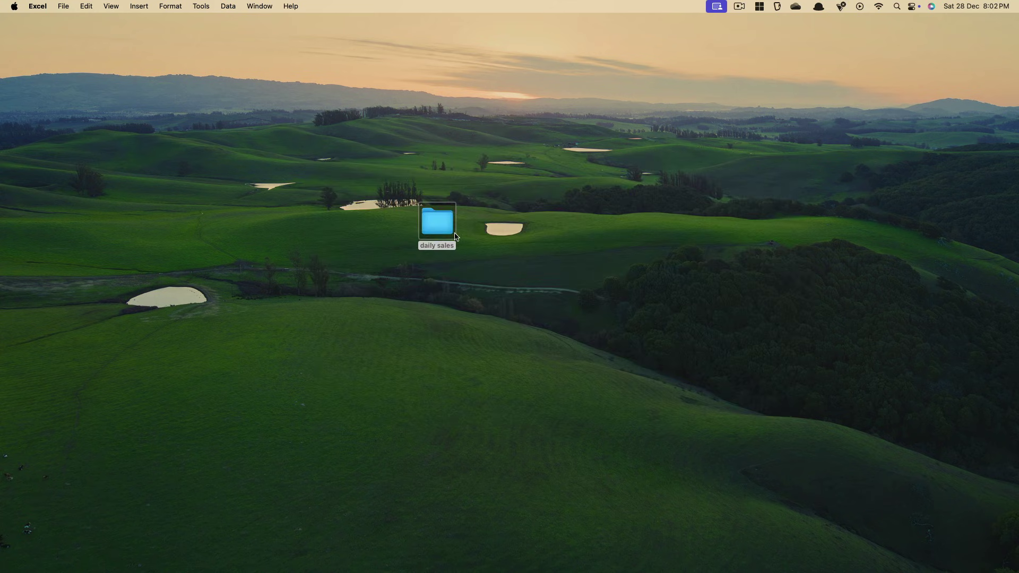
right_click(577, 199)
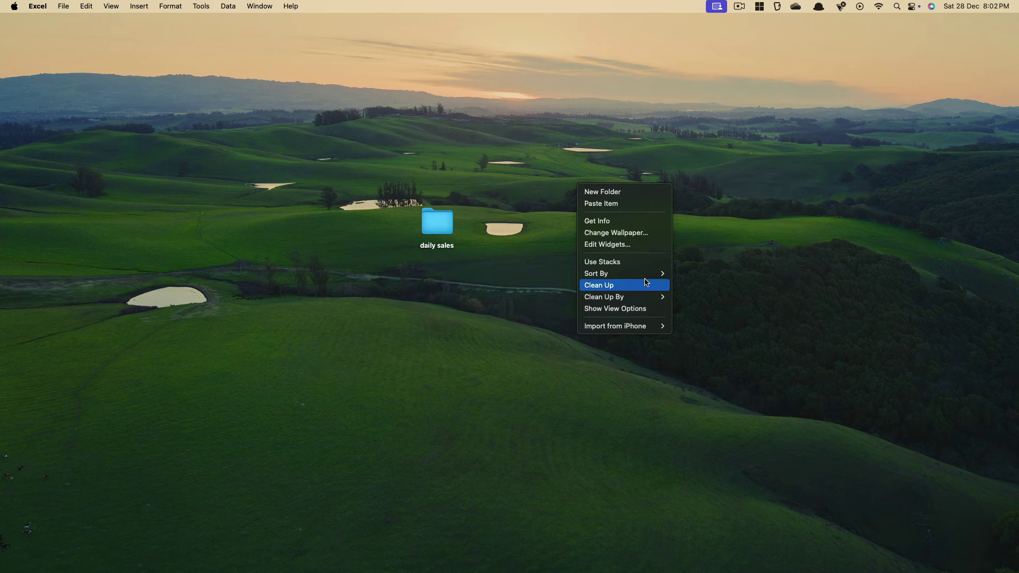
left_click(752, 238)
key("alt+space")
type("ex")
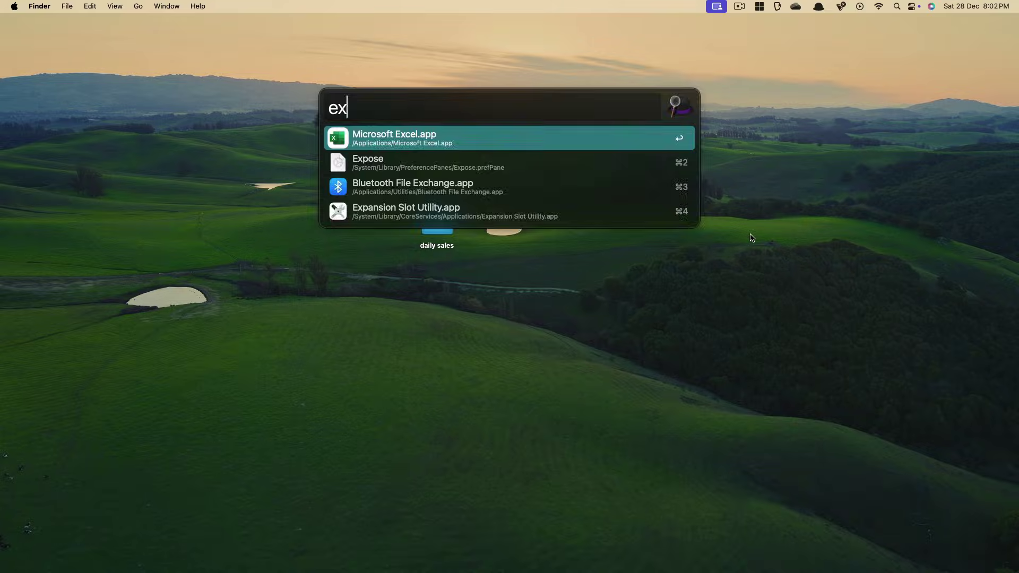
key("Return")
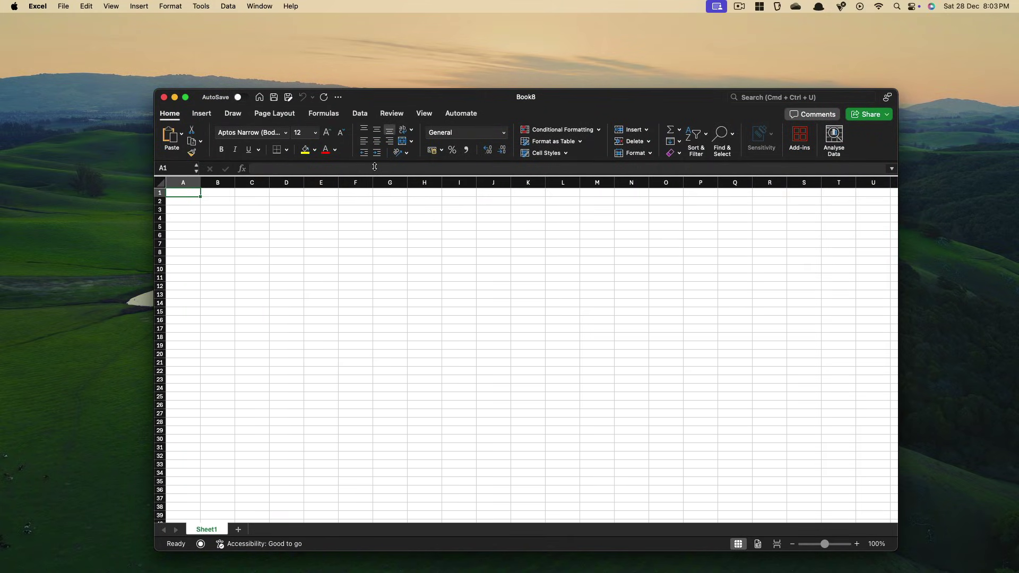
Step: Examine the data sources that Get Data (Power Query) offers in the blank workbook, and dismiss the chooser
left_click(360, 114)
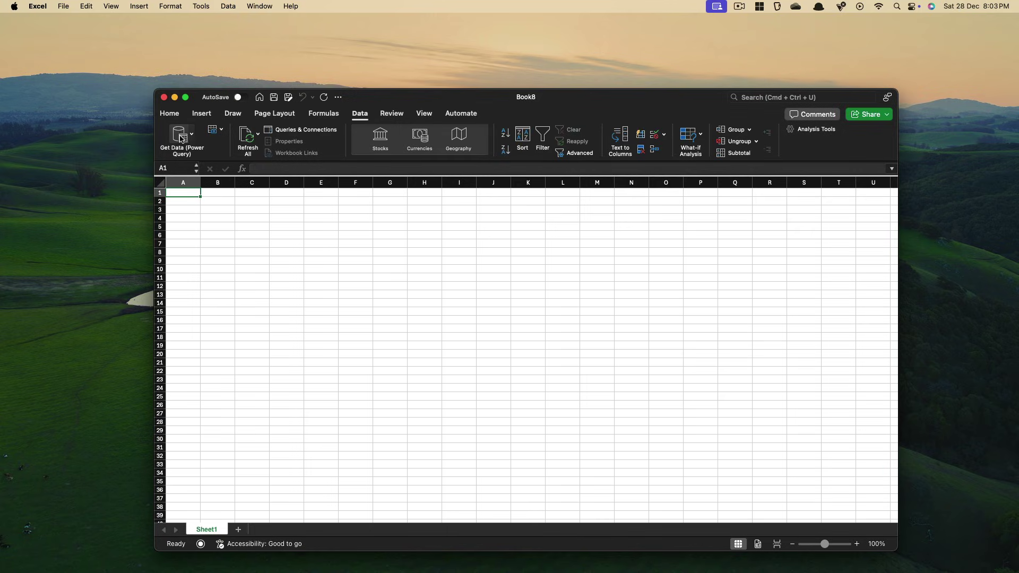
left_click(182, 138)
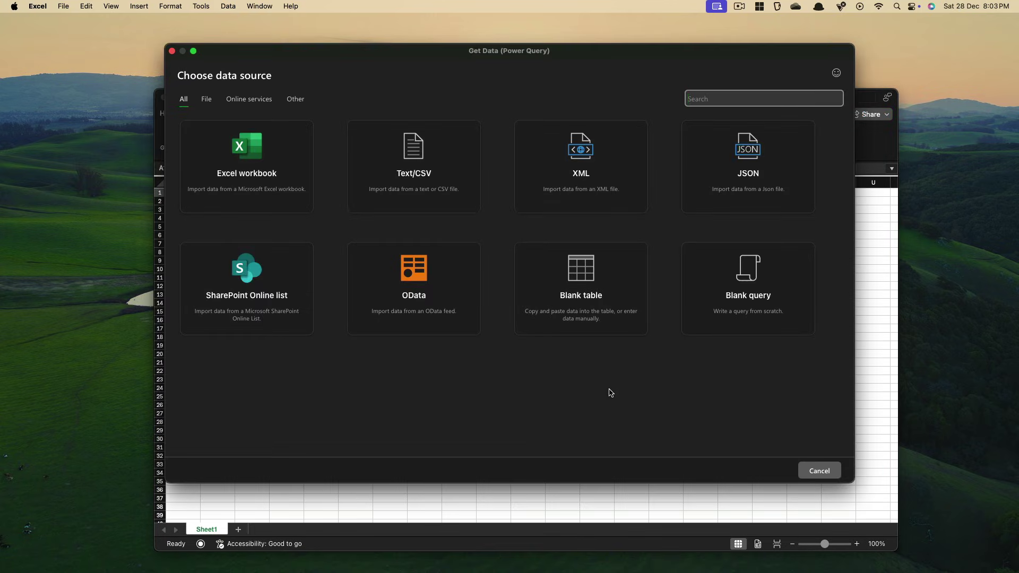
left_click(819, 471)
left_click_drag(597, 106, 566, 85)
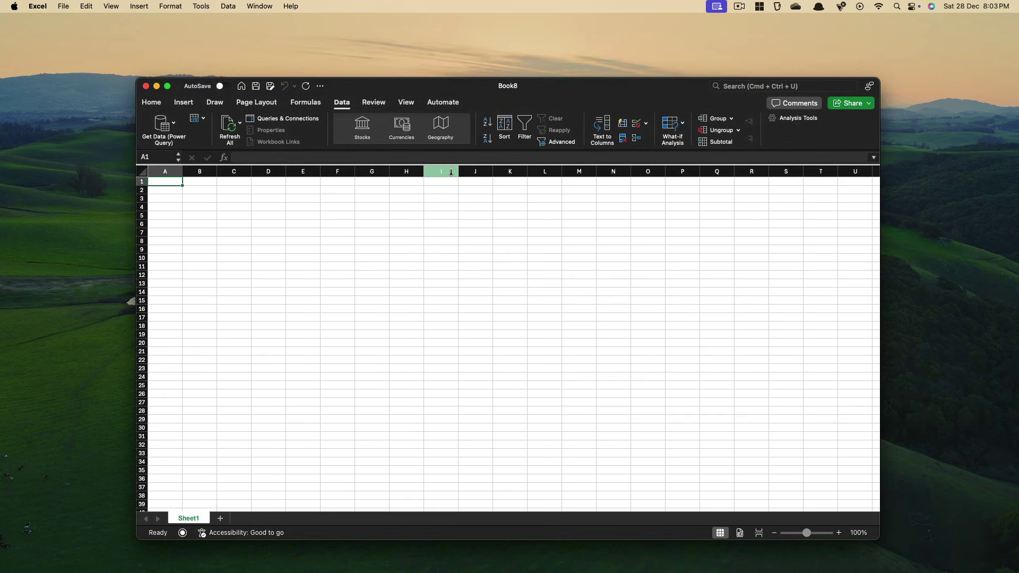
Step: Move the blank workbook's window aside, reposition the daily sales folder on the desktop, and expand the workbook to full screen
left_click_drag(461, 88, 649, 236)
left_click_drag(577, 236, 422, 284)
left_click_drag(434, 219, 447, 101)
left_click_drag(211, 285, 194, 126)
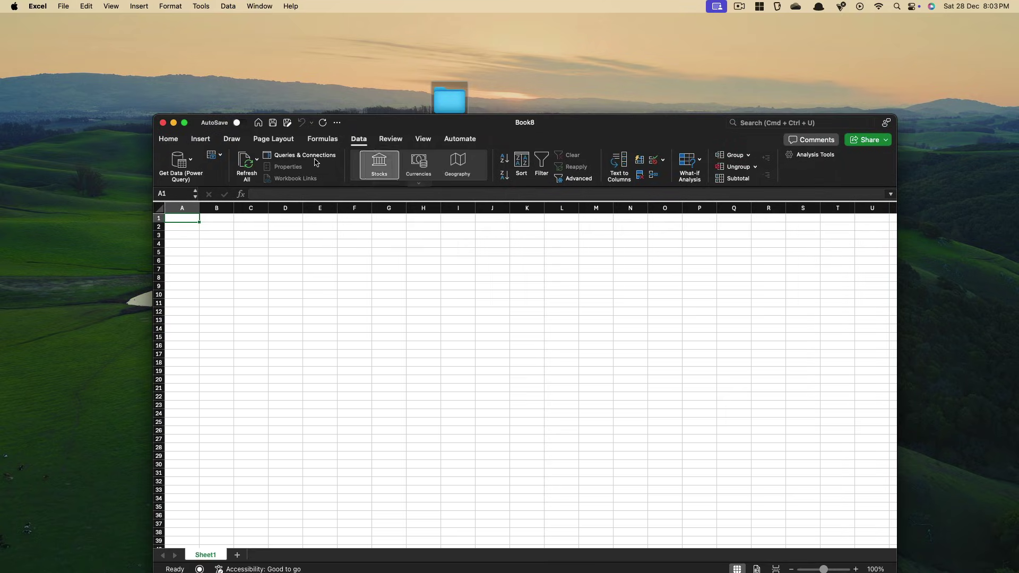
left_click(185, 124)
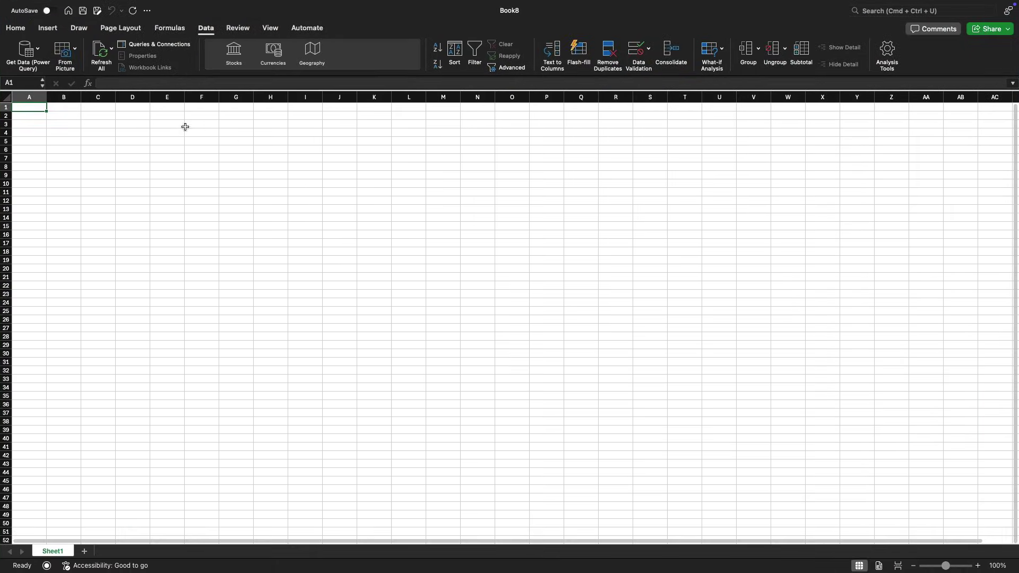
Step: Enable the Developer tab in Excel's ribbon preferences and save the customisation
left_click(22, 28)
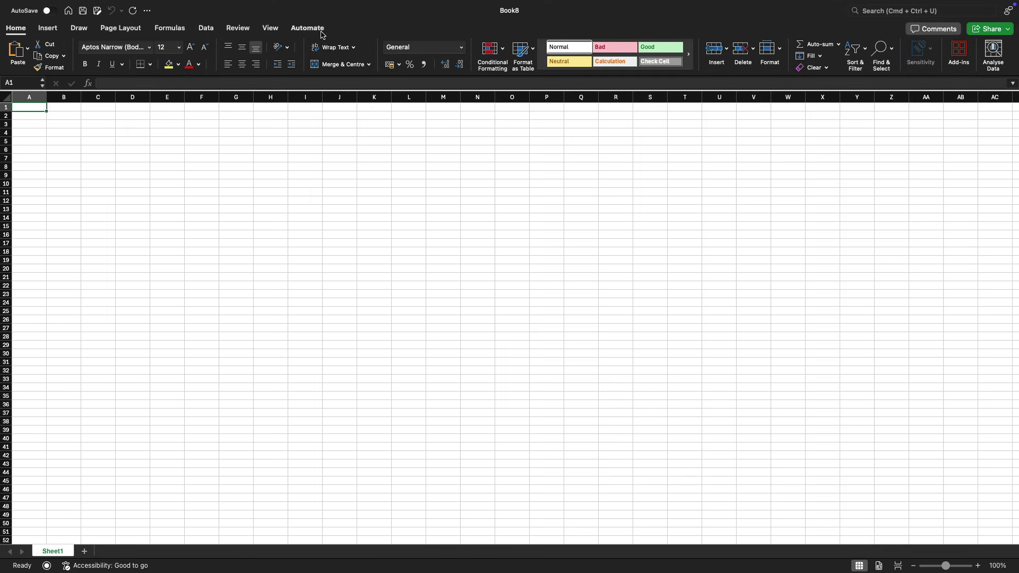
left_click(35, 6)
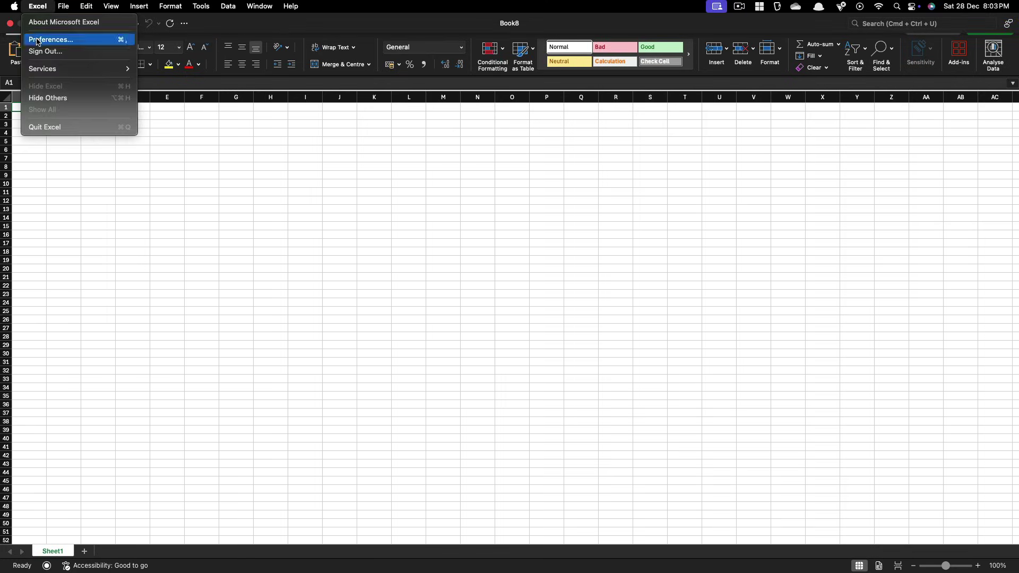
left_click(50, 38)
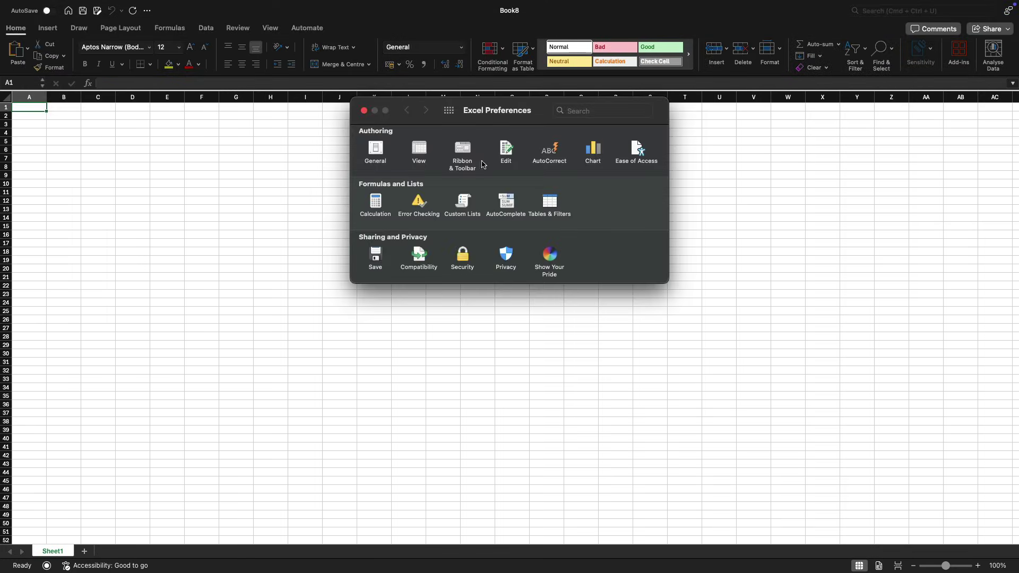
left_click(462, 151)
scroll(626, 318, "down", 3)
scroll(629, 322, "down", 1)
left_click(573, 366)
left_click(685, 417)
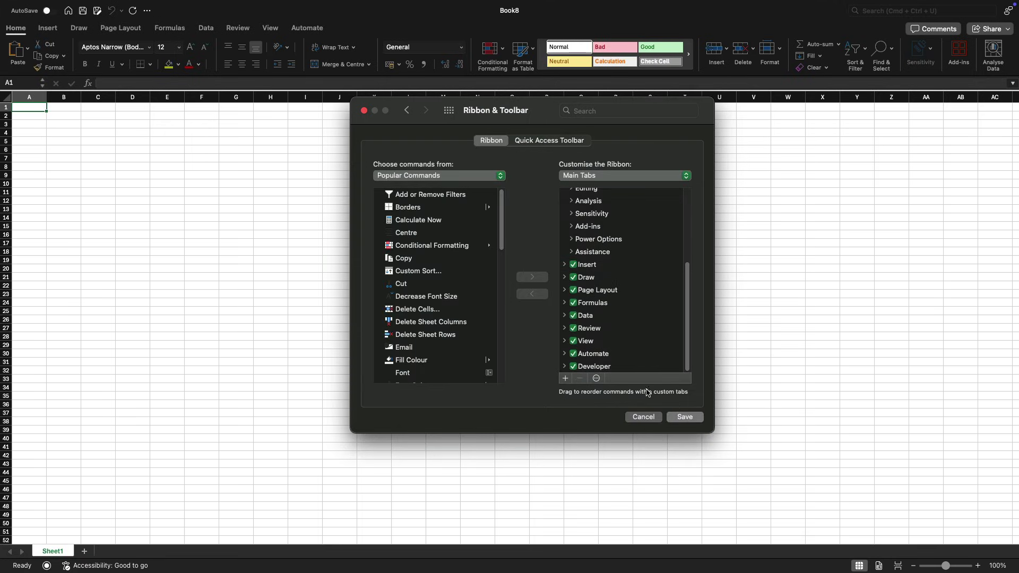
left_click(364, 111)
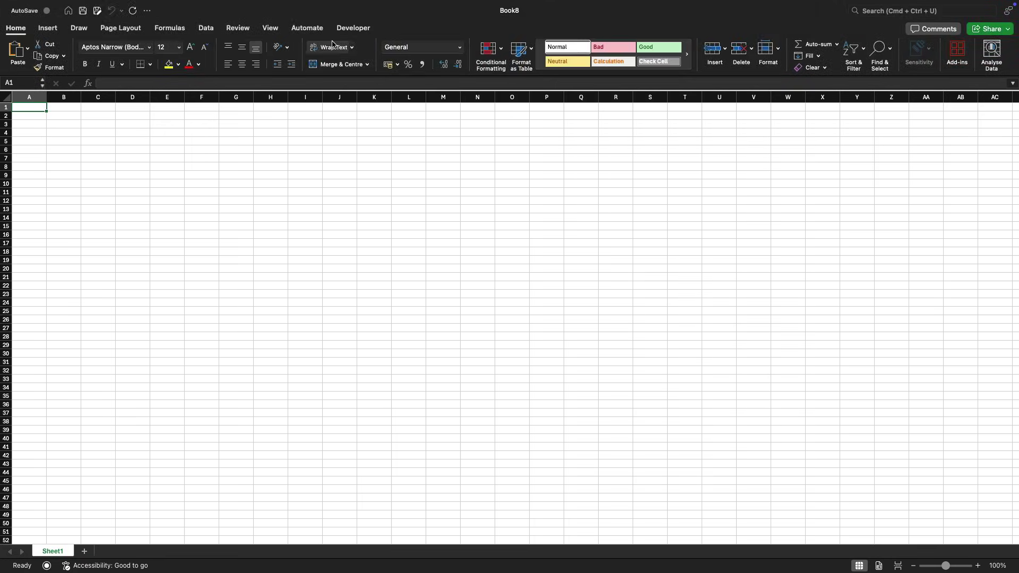
Step: Open the Visual Basic editor and enter dir("") in the Immediate window without running it
left_click(354, 29)
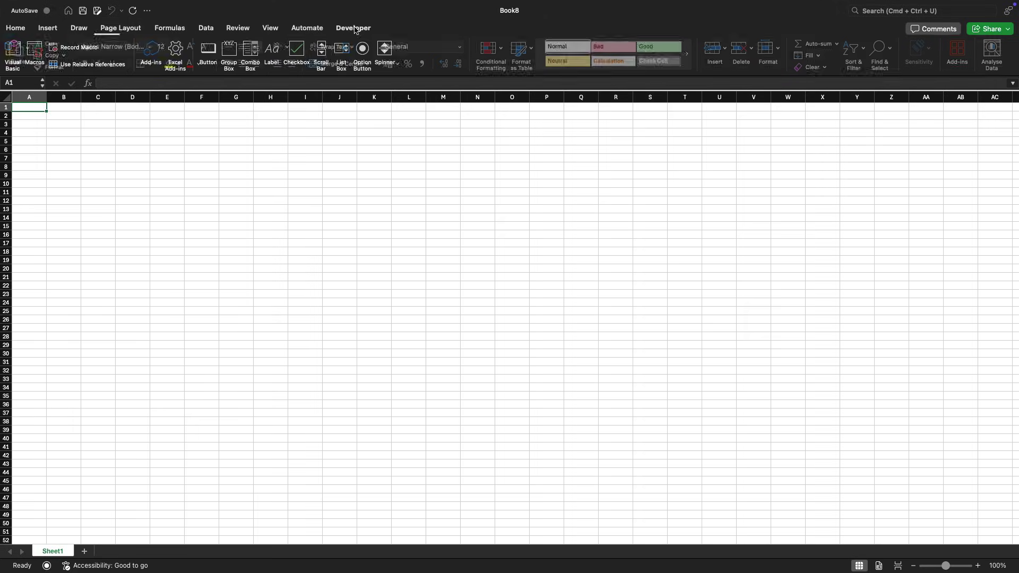
left_click(14, 50)
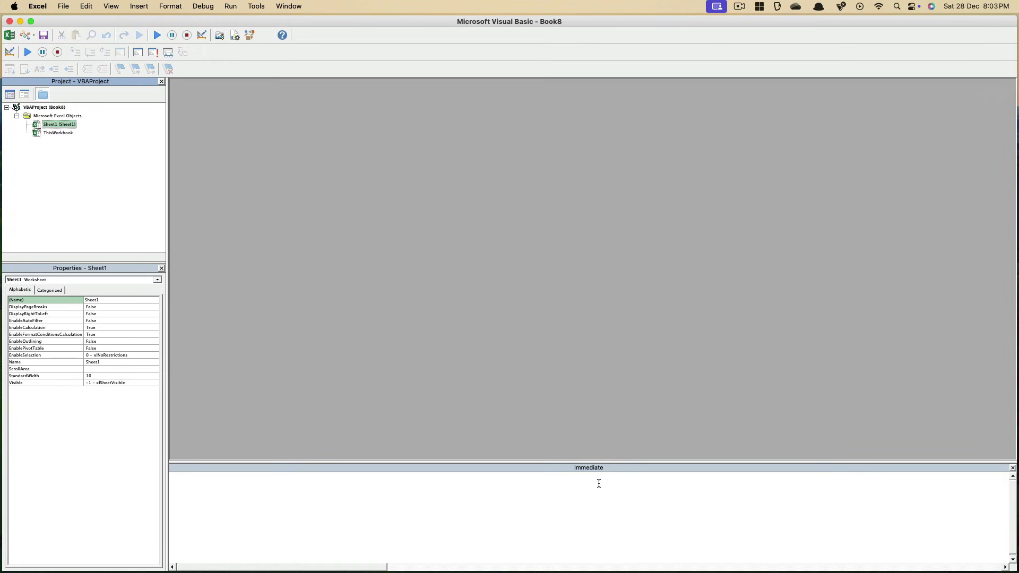
left_click(326, 495)
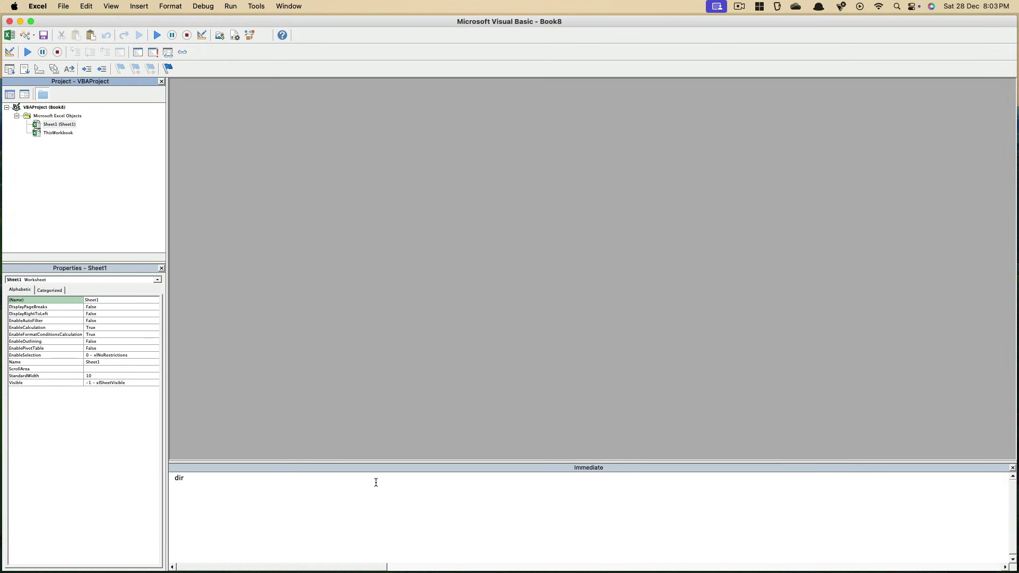
type("dir()")
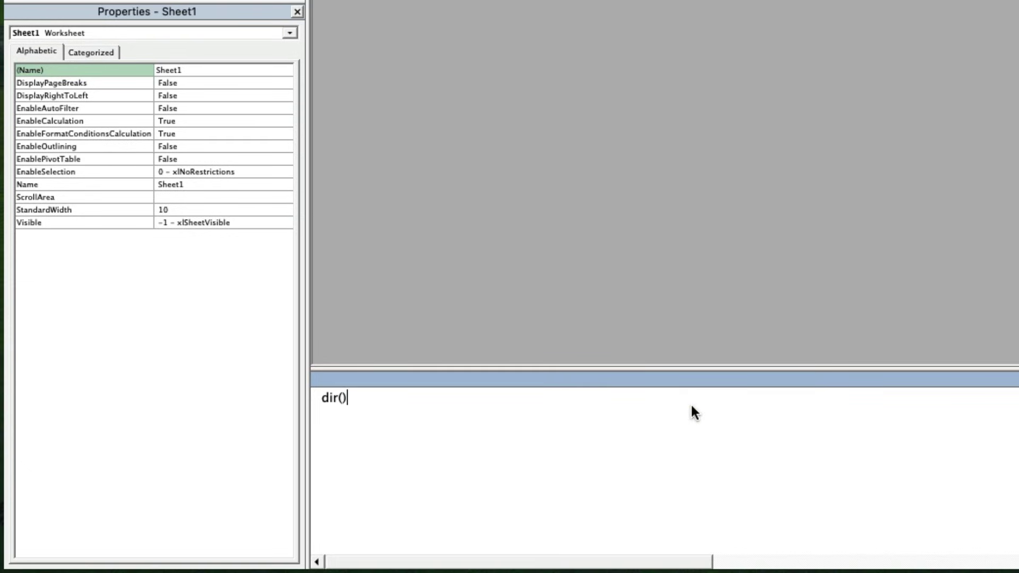
key("Left")
type("\"\"")
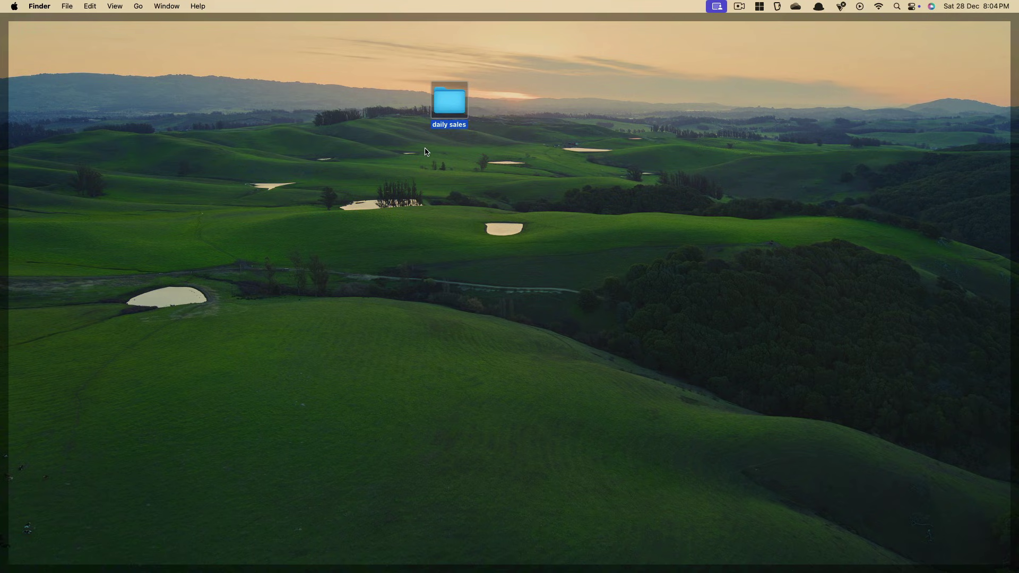
right_click(447, 106)
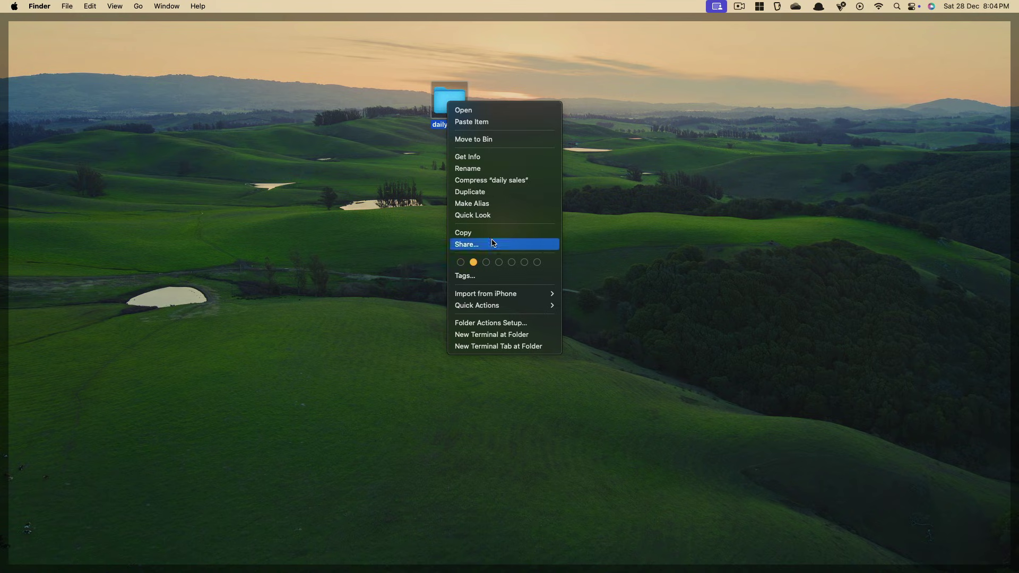
left_click(500, 181)
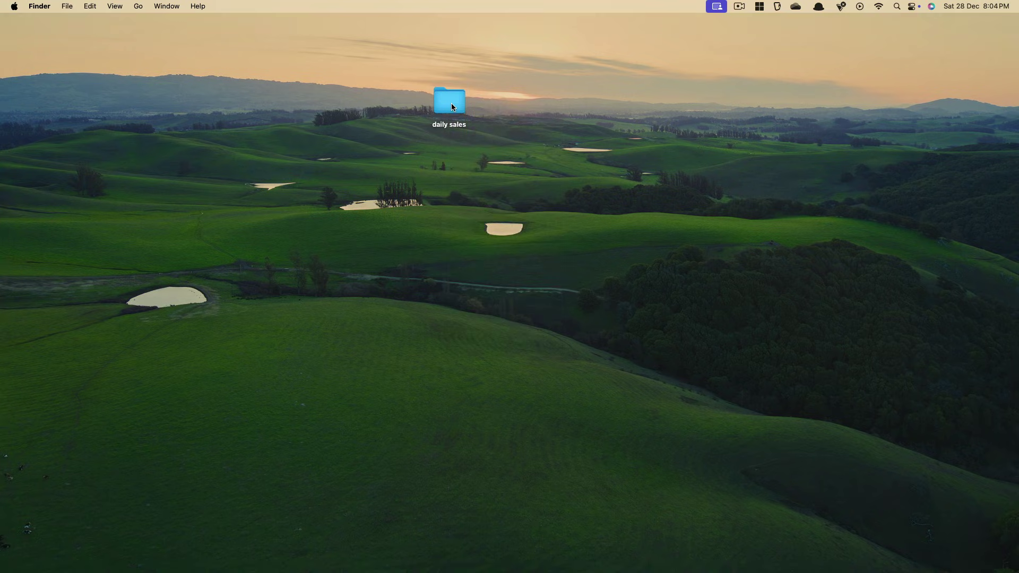
right_click(449, 101)
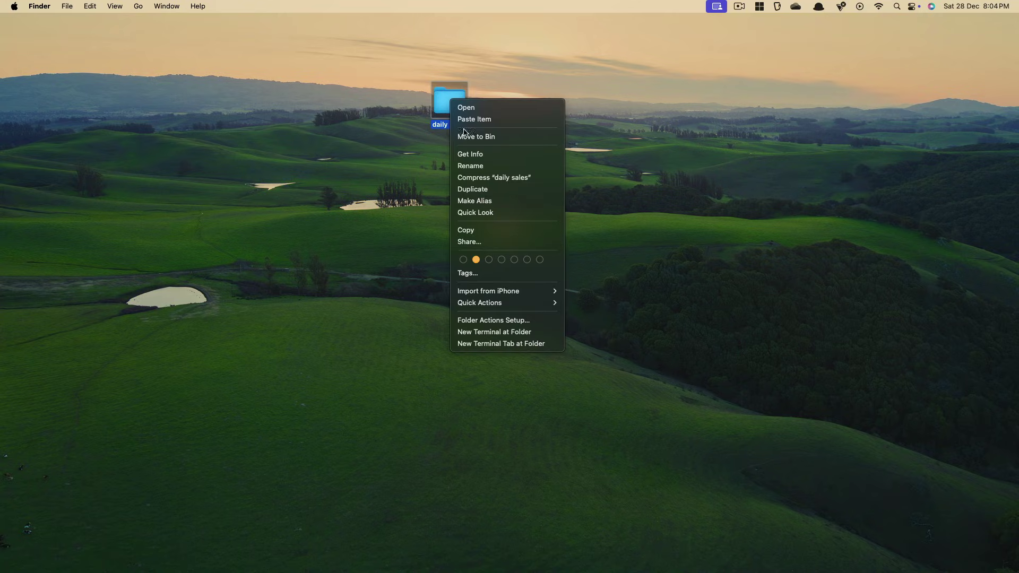
left_click(451, 131)
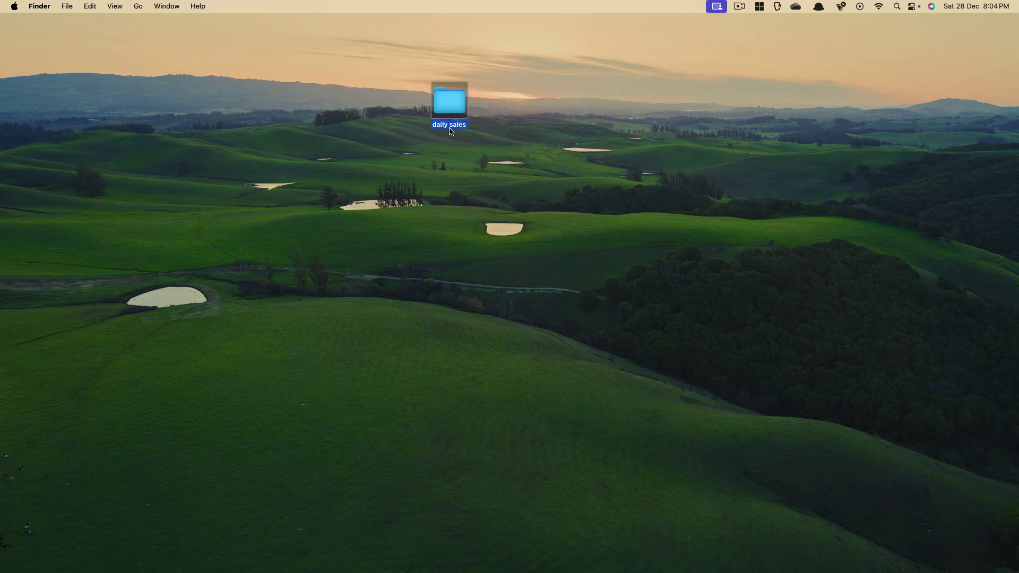
Step: Open the daily sales folder in Finder, copy the folder's pathname, and close the folder window
double_click(450, 106)
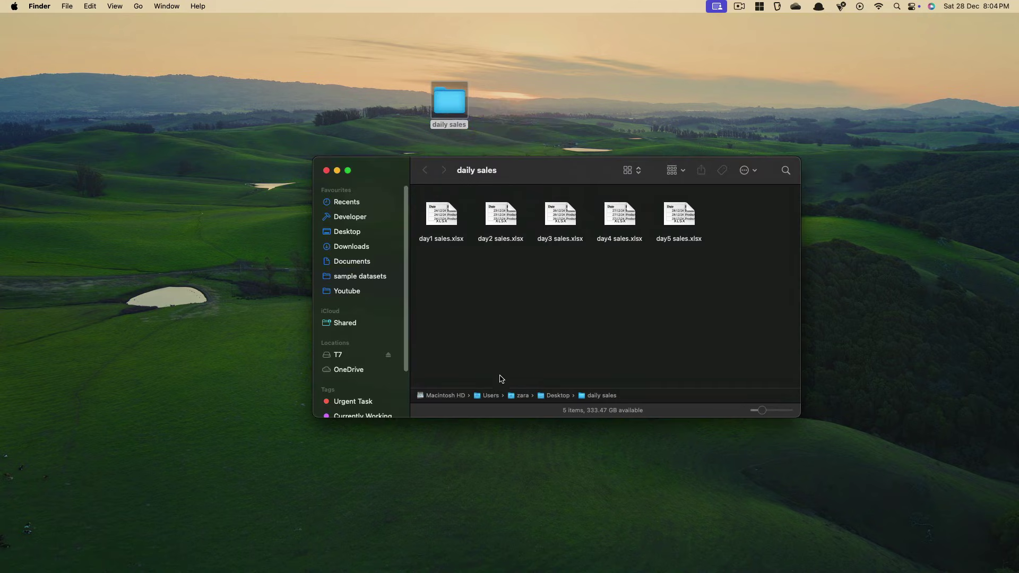
right_click(594, 398)
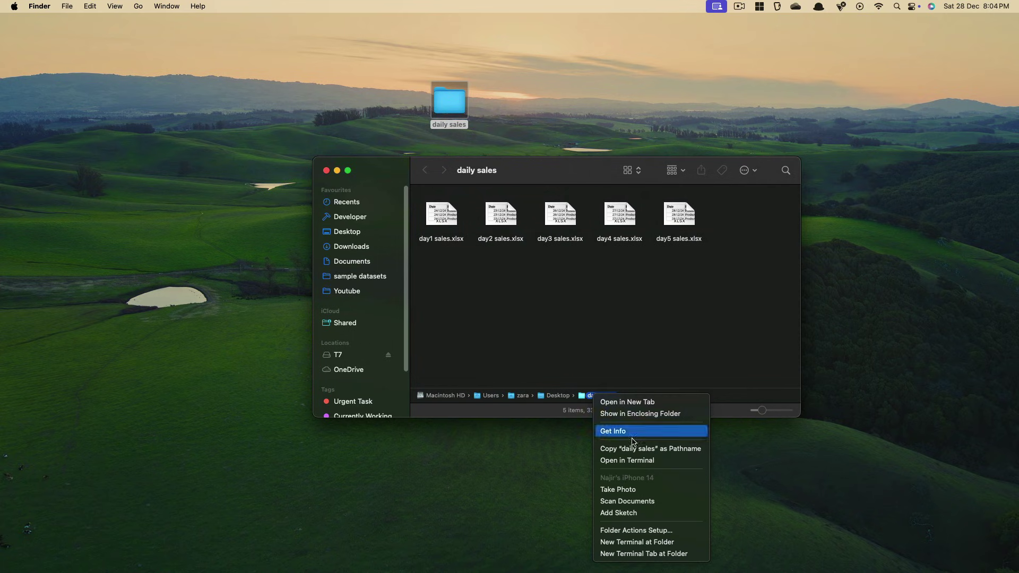
left_click(616, 448)
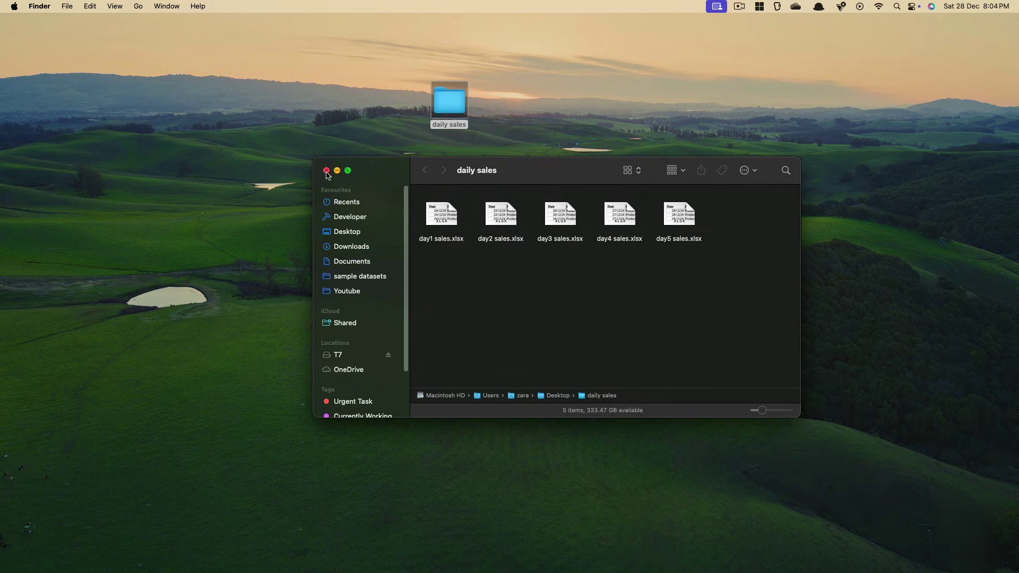
left_click(327, 170)
Step: Return to the Visual Basic editor, paste the folder path between the quotes of dir(""), and remove the extra single quotes
key("super+Tab")
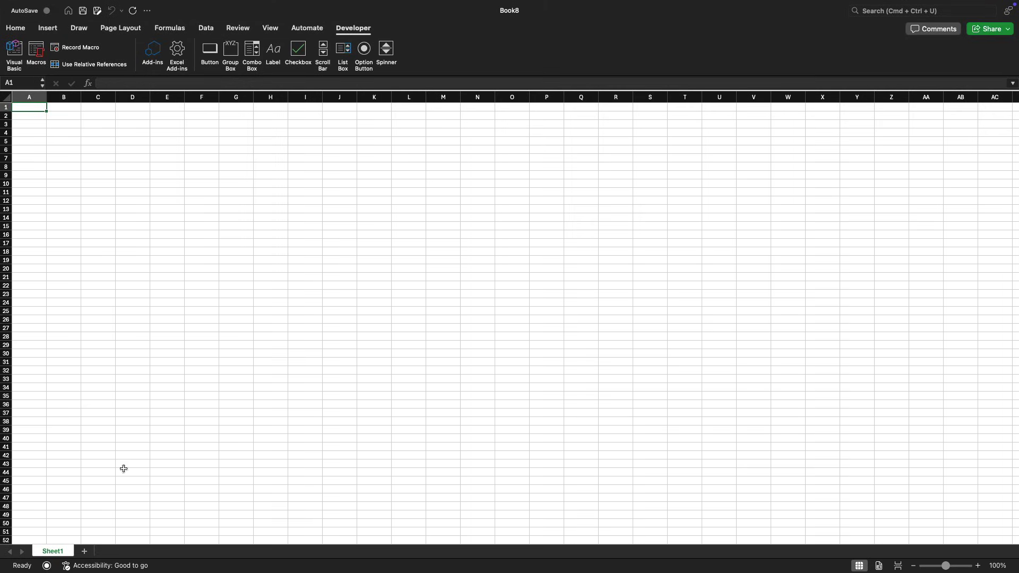
left_click(15, 60)
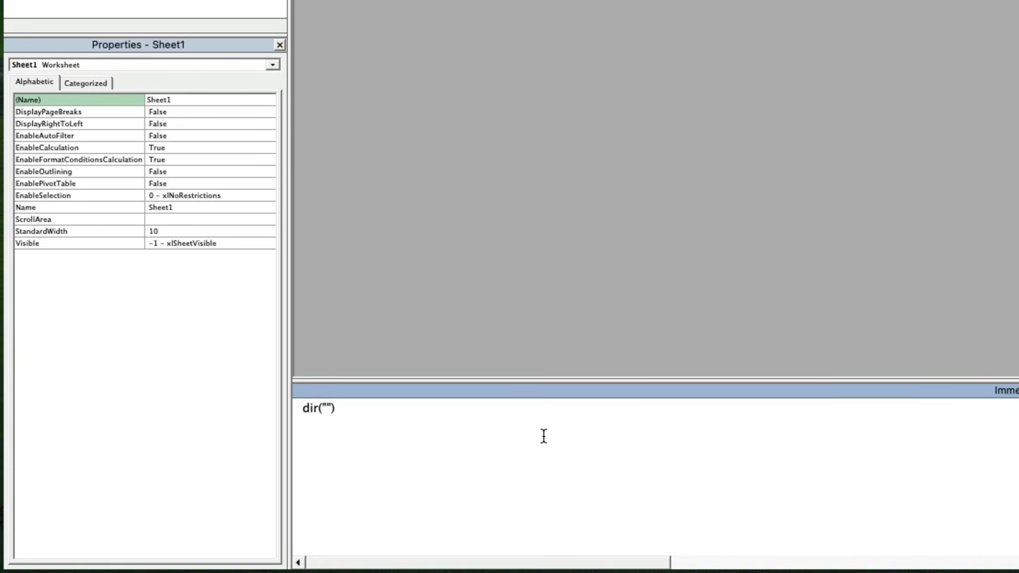
key("super+v")
left_click(330, 407)
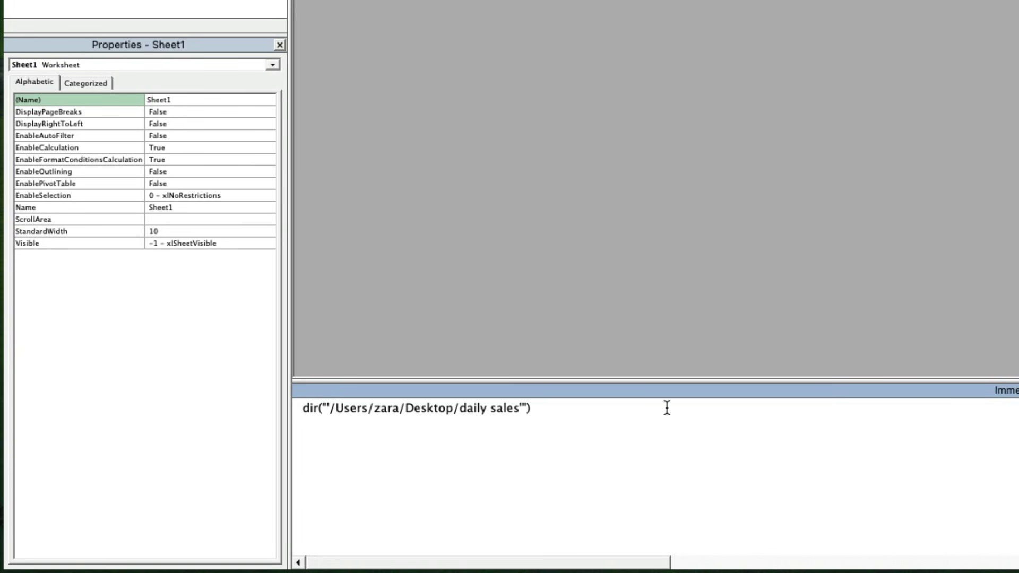
key("BackSpace")
left_click(518, 401)
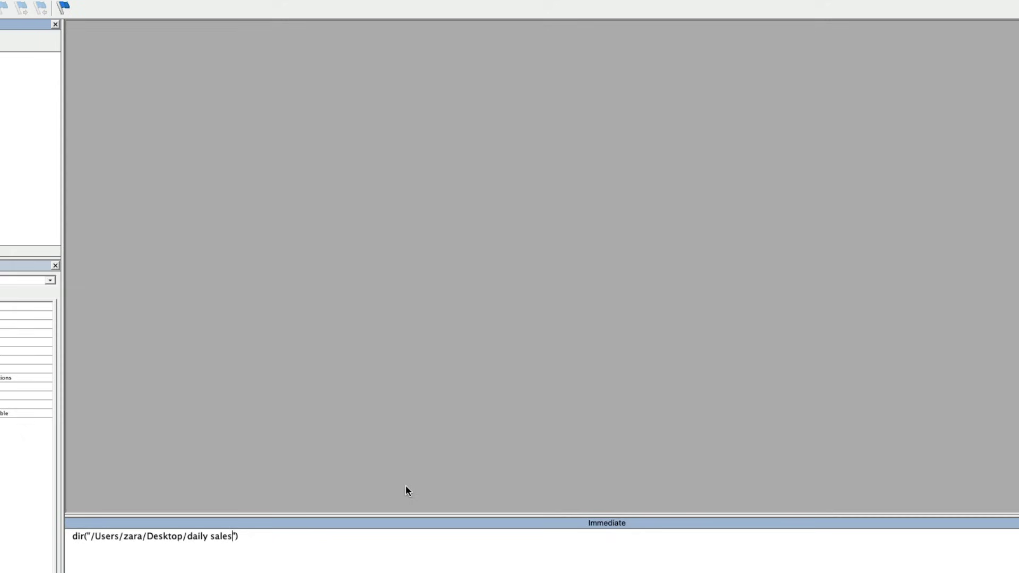
Step: Run the dir command and grant Excel access to the daily sales folder
key("Return")
left_click_drag(543, 72, 537, 91)
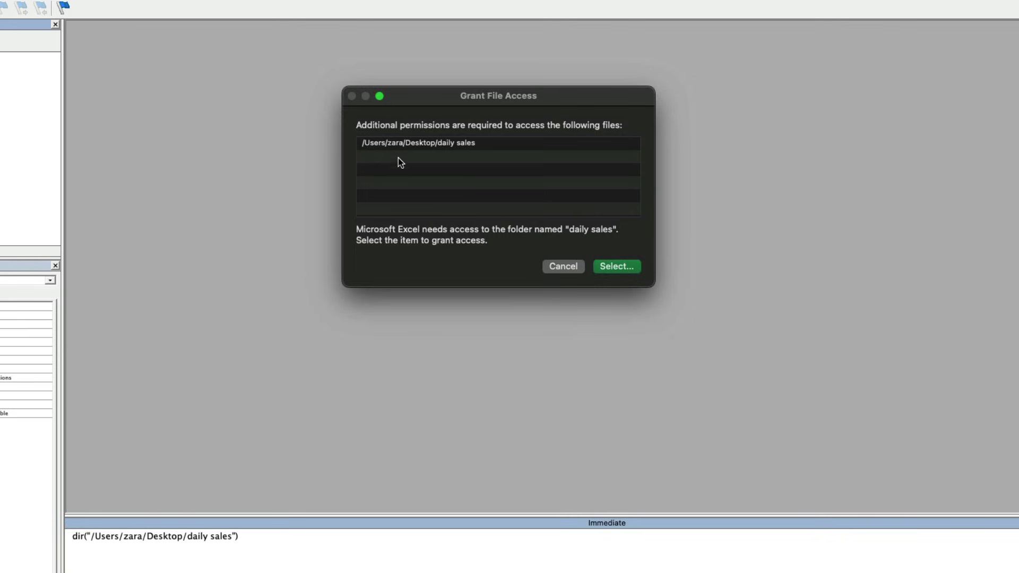
left_click(612, 267)
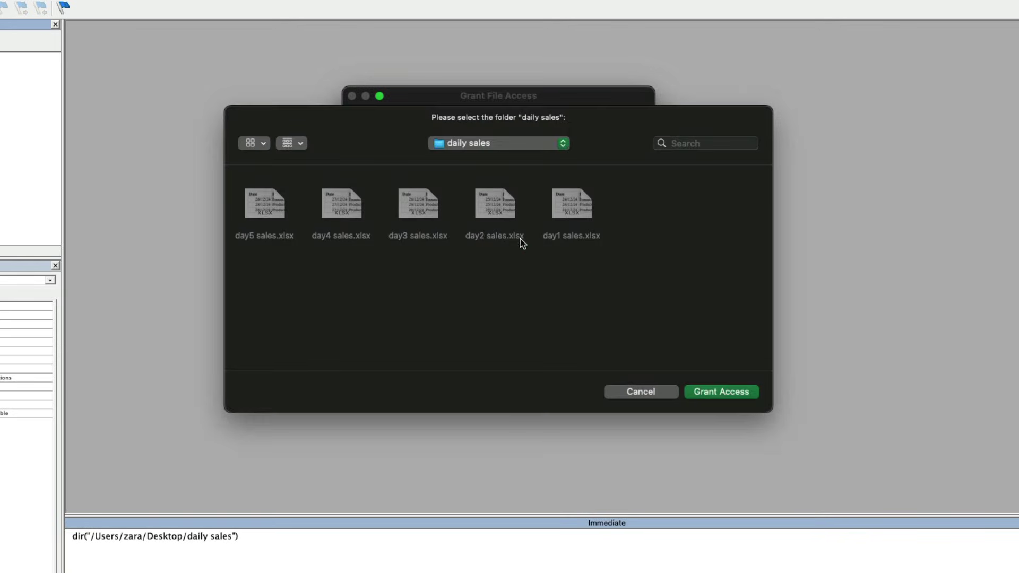
left_click(469, 145)
left_click(469, 144)
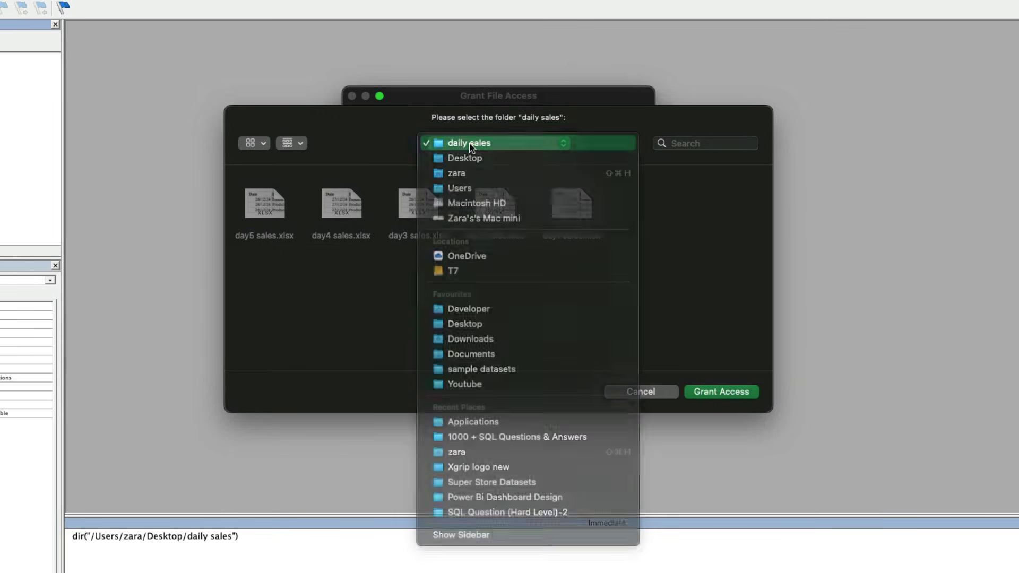
left_click(718, 393)
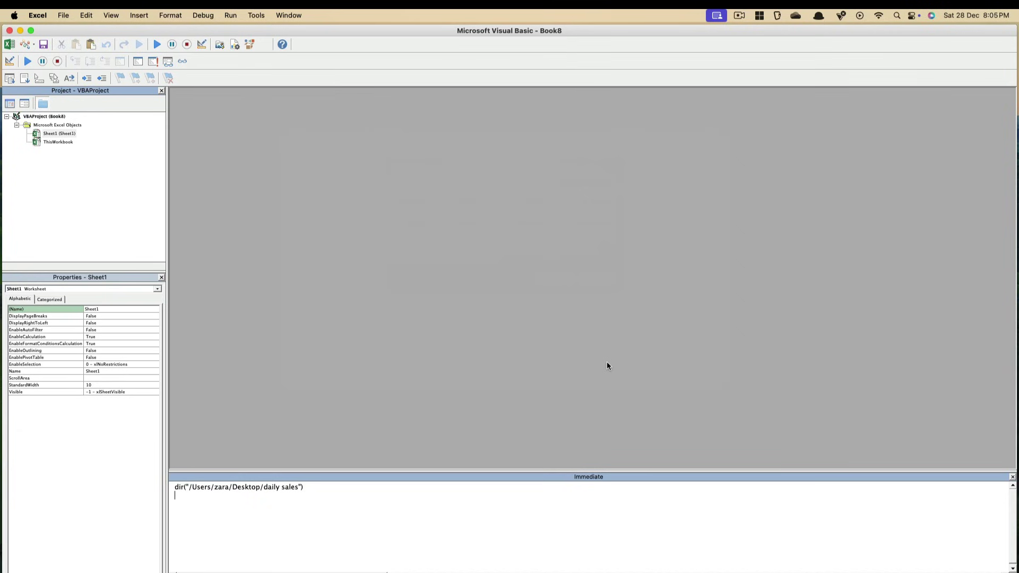
Step: Close the Visual Basic editor and the blank workbook, and quit Excel
left_click(10, 31)
mouse_move(32, 10)
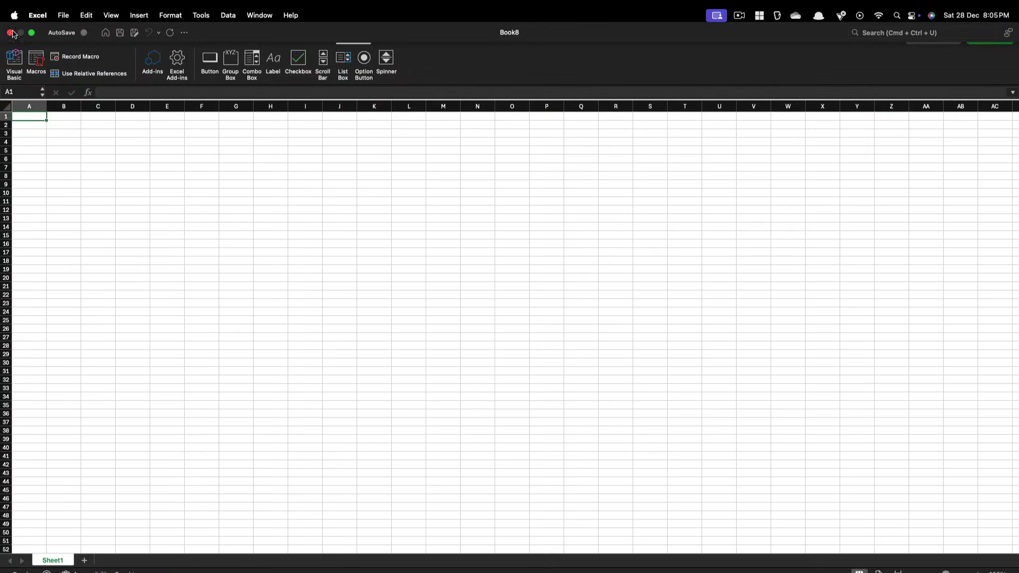
left_click(10, 33)
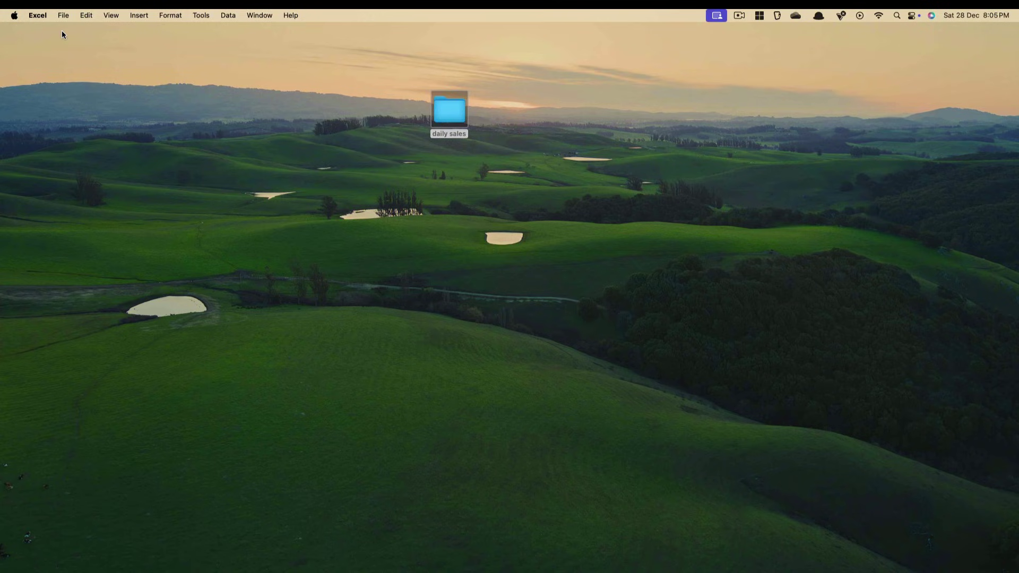
left_click(37, 15)
left_click(66, 134)
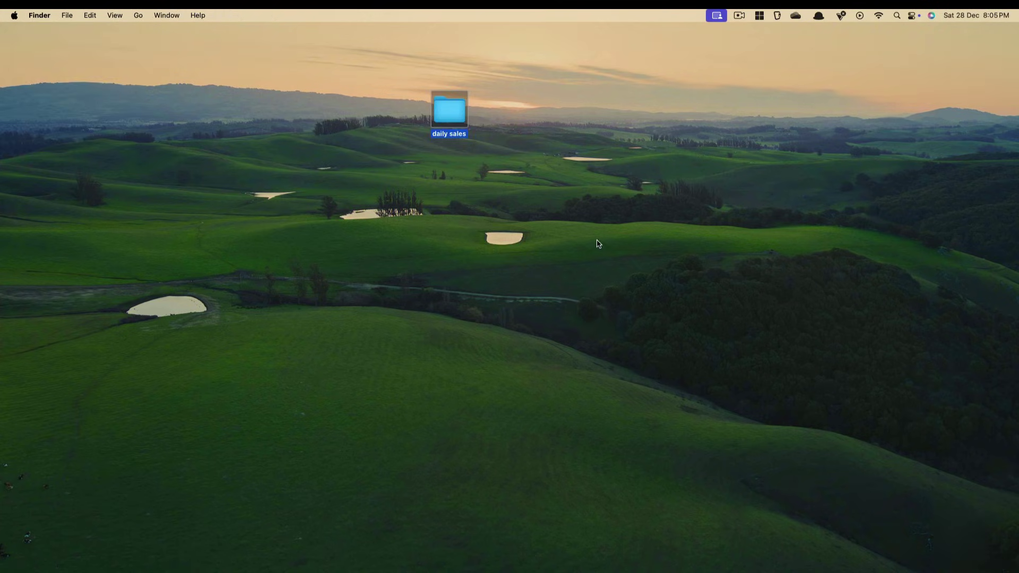
Step: Relaunch Microsoft Excel, create a new blank workbook, and display its data tools
double_click(468, 133)
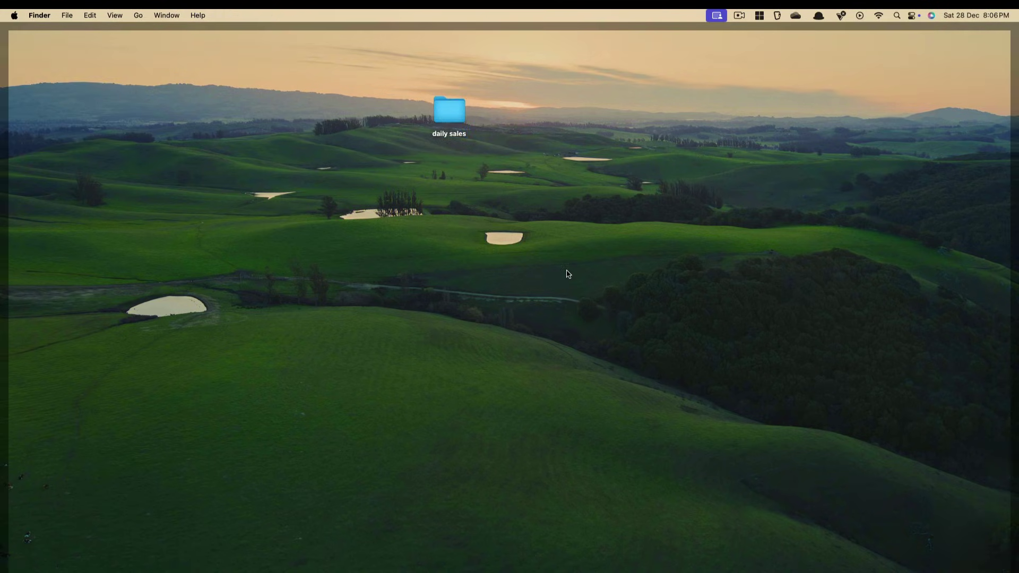
key("alt+space")
type("exe")
key("BackSpace")
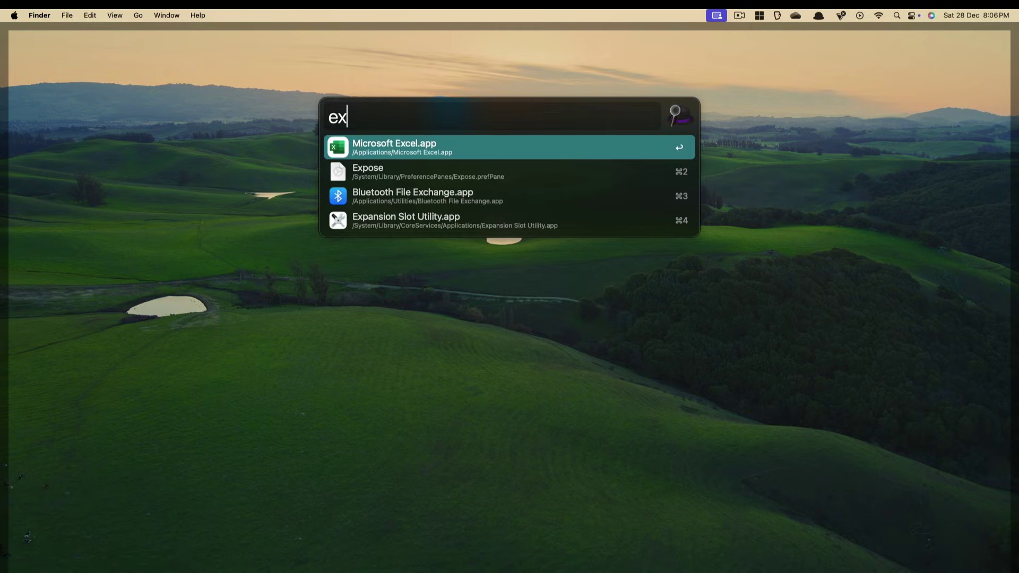
key("Return")
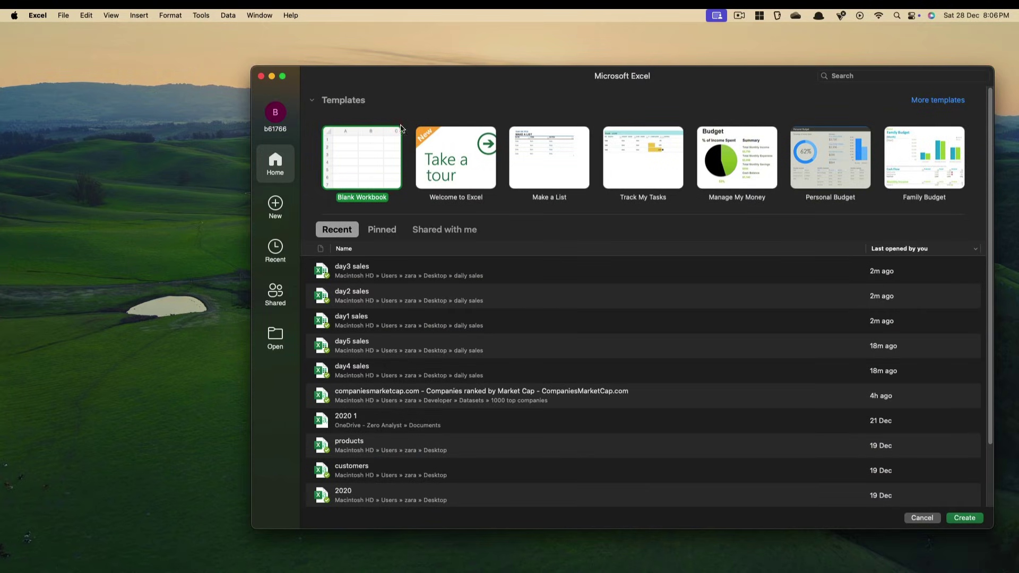
left_click_drag(429, 77, 462, 181)
left_click(387, 252)
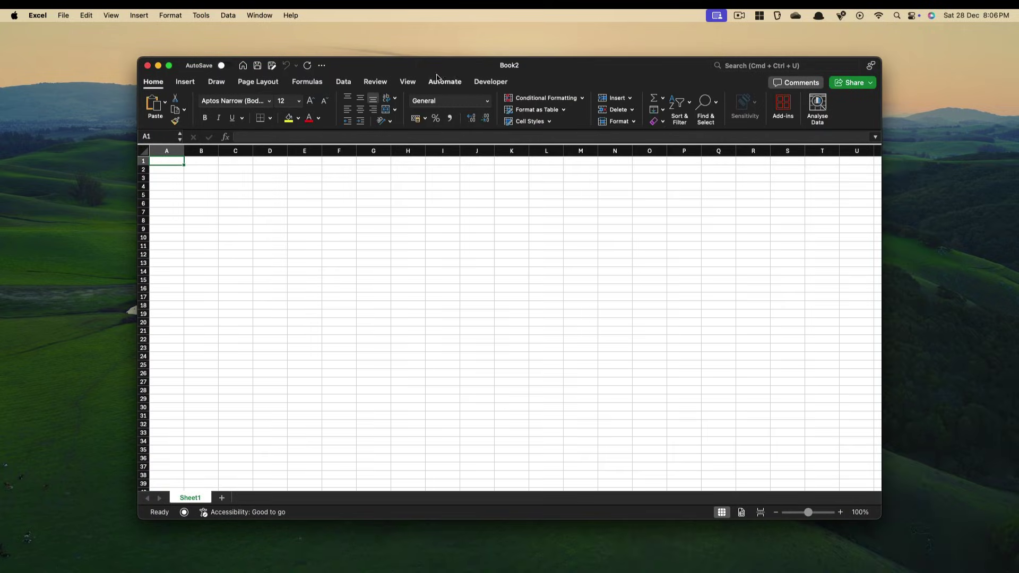
left_click(344, 81)
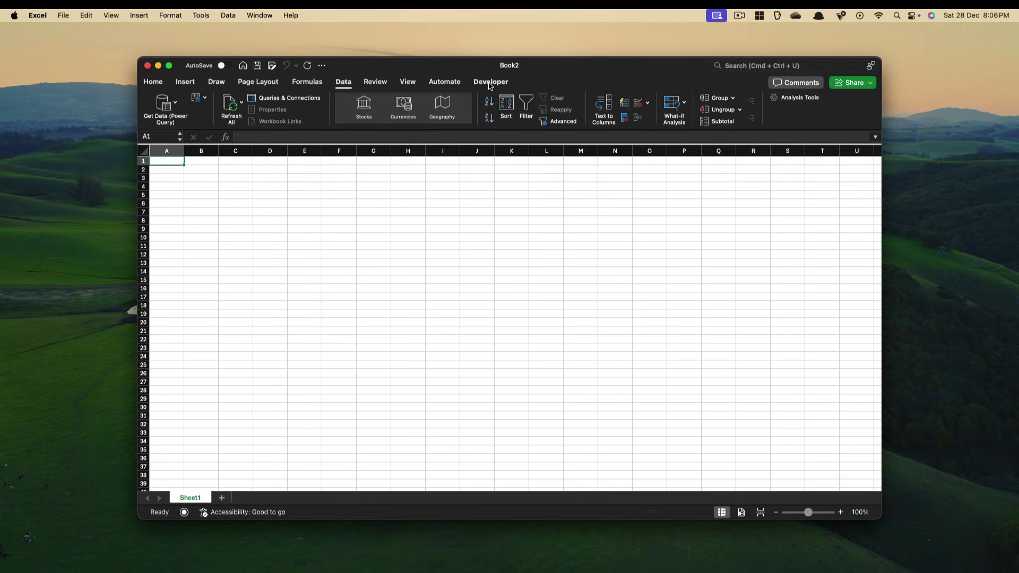
Step: Create a blank Power Query whose source is Folder.Files with the quoted daily sales folder path, without the stray single quote, and continue to the editor
left_click(163, 110)
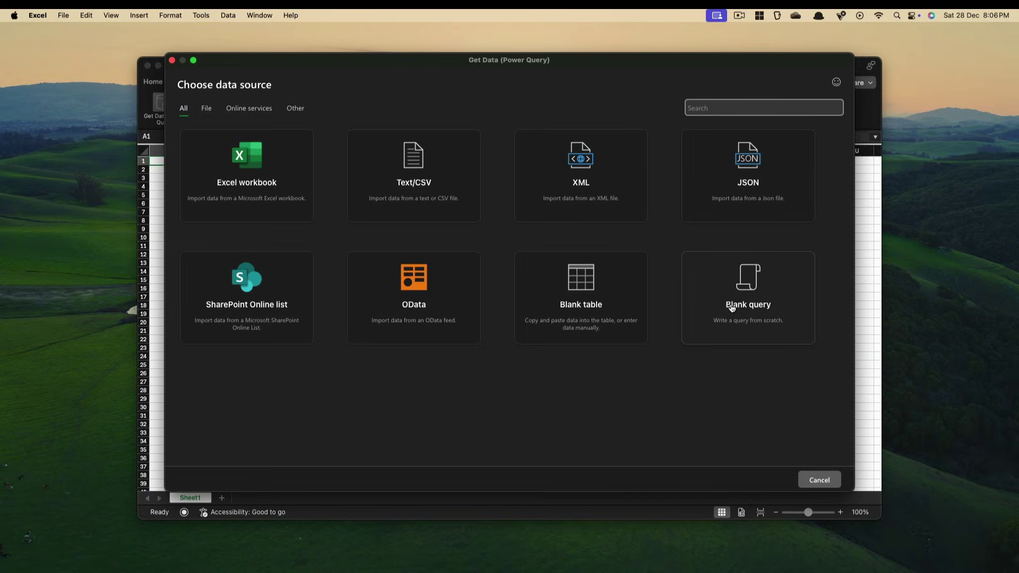
left_click(755, 291)
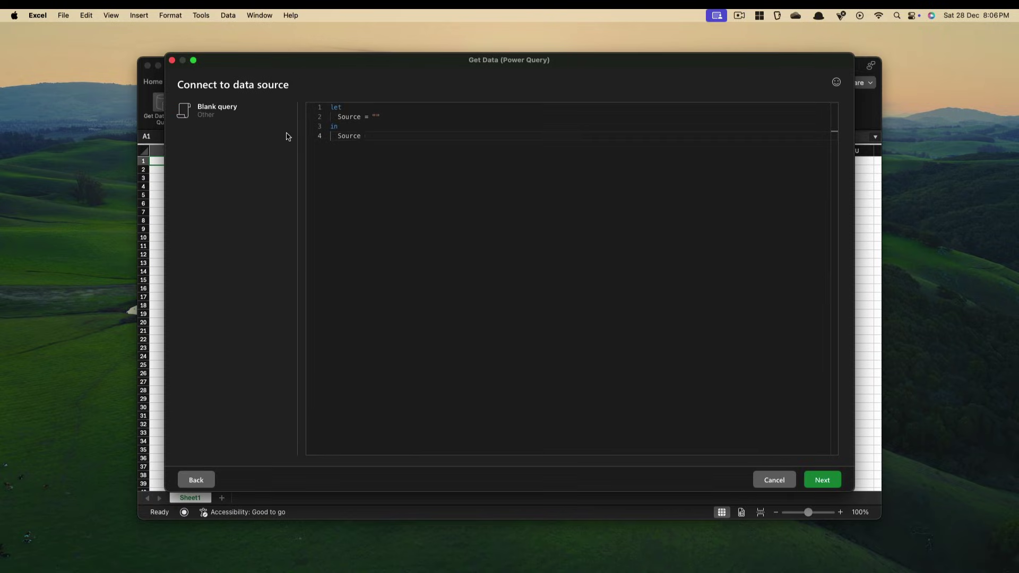
left_click(374, 117)
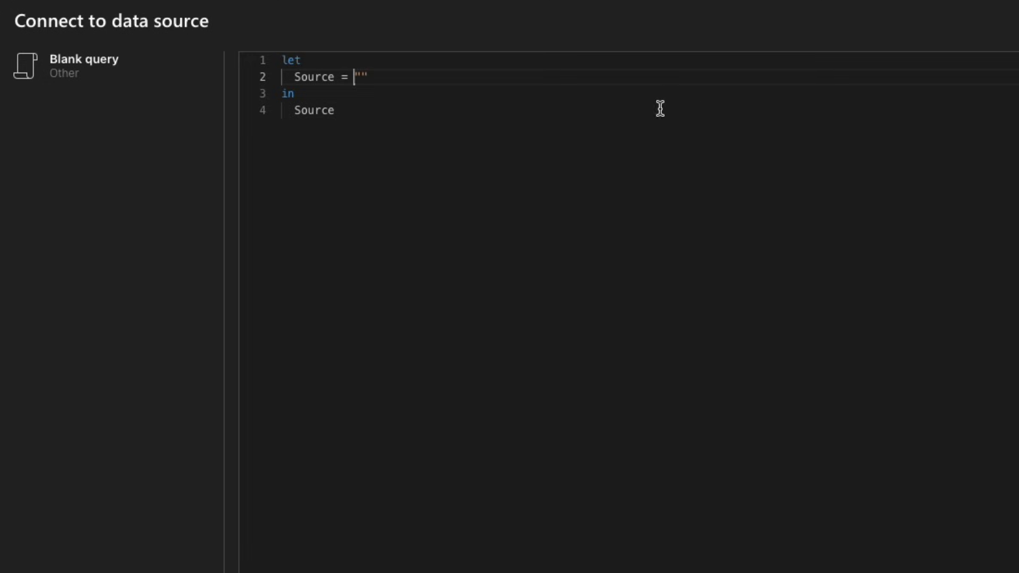
type("Folder.File")
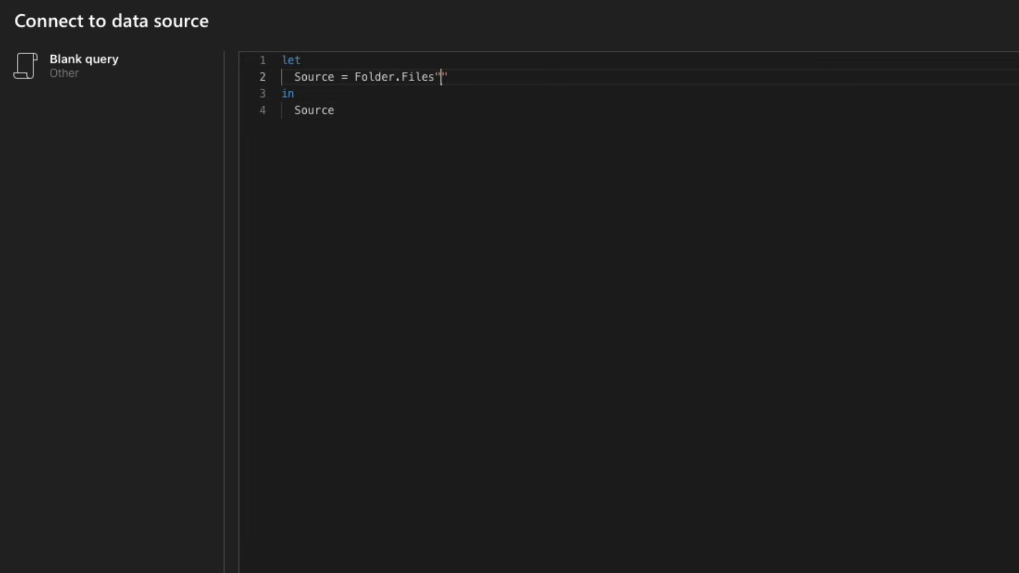
type("s(")
type("'/Users/zara/Desktop/daily sales")
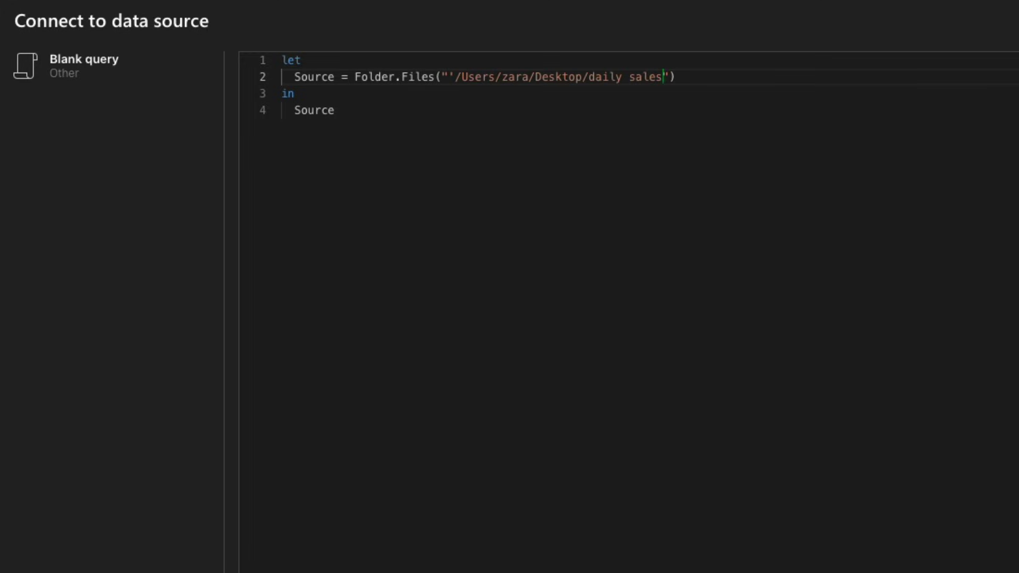
left_click(454, 77)
key("BackSpace")
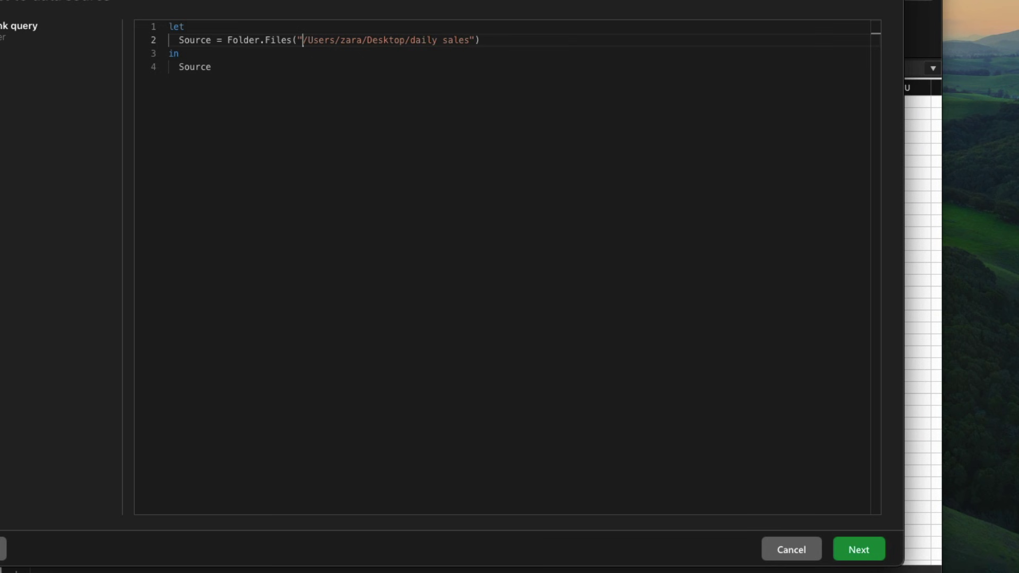
left_click(859, 550)
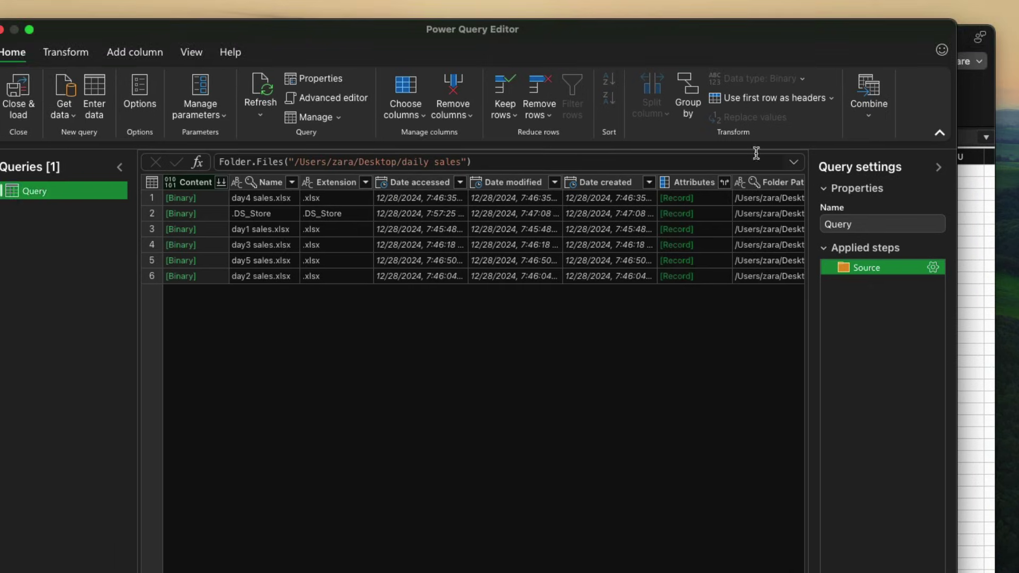
Step: Combine the folder's files using Sheet1 of the first file, skipping files with errors, and load the result into the workbook
left_click(820, 45)
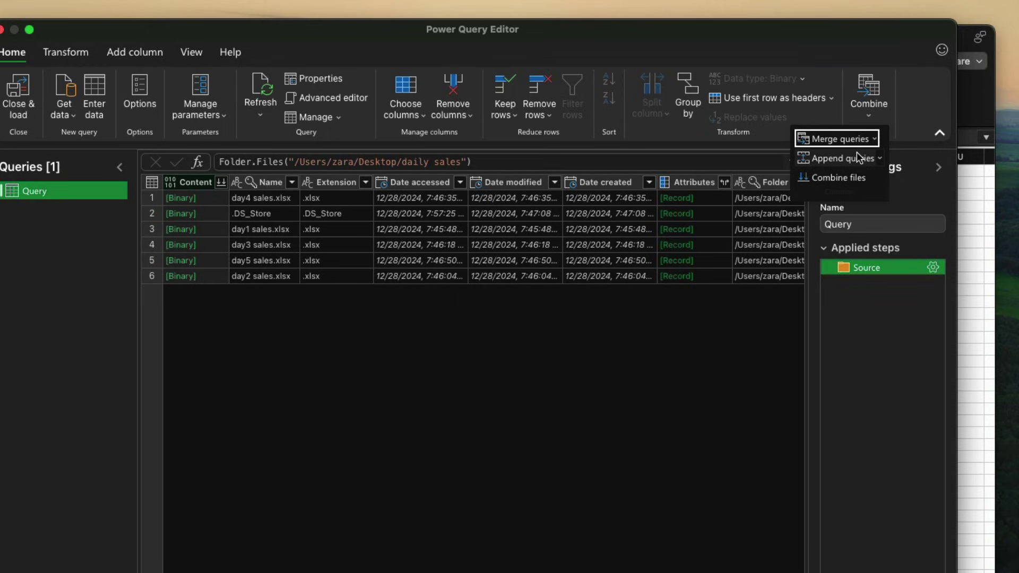
left_click(848, 178)
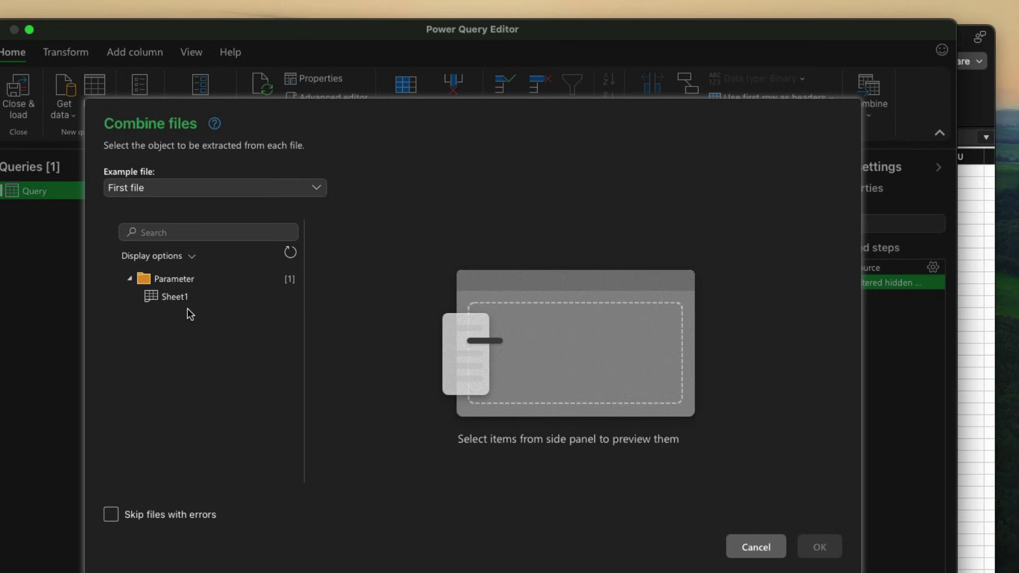
left_click(170, 298)
left_click(121, 521)
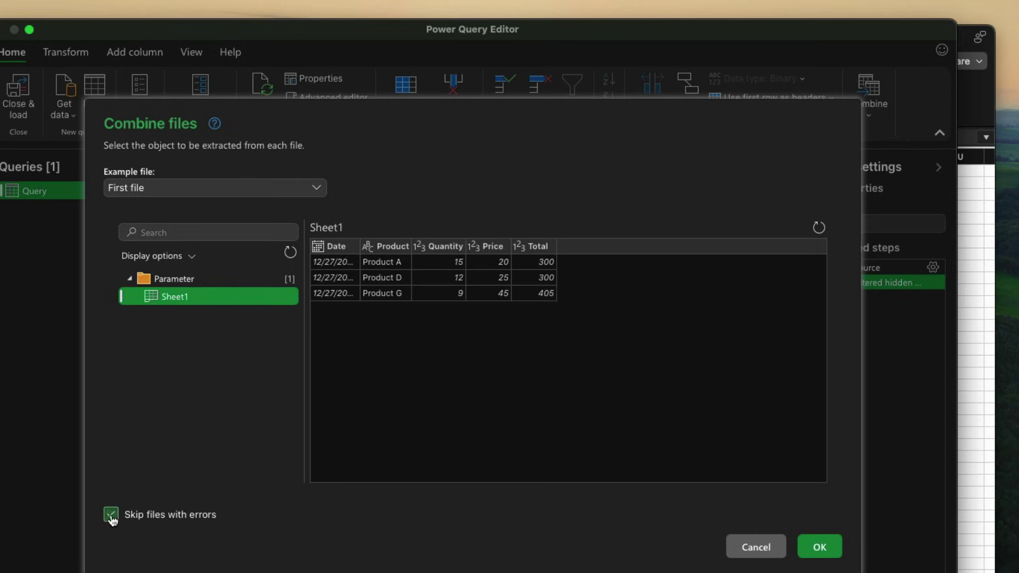
left_click(820, 550)
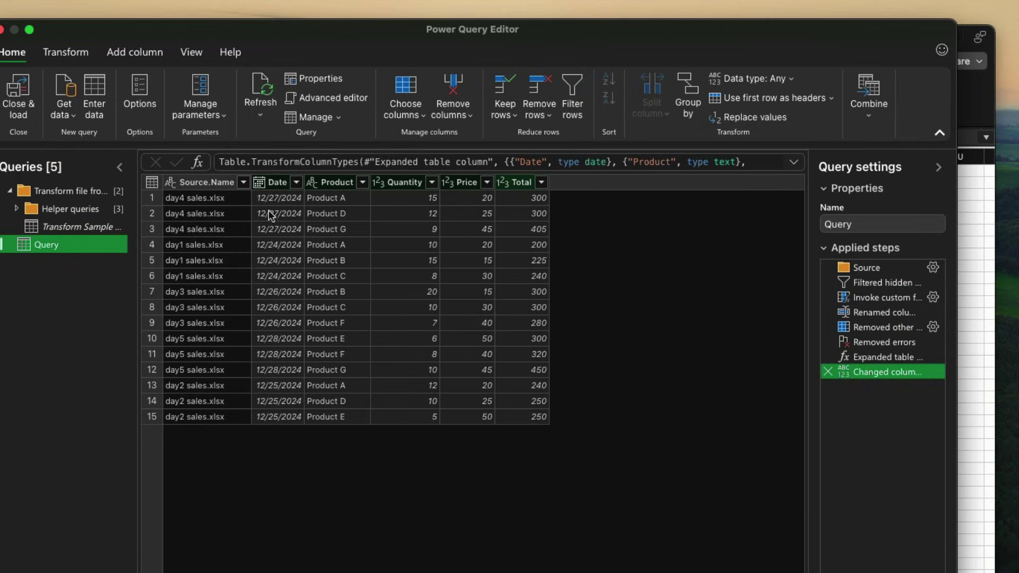
left_click(30, 104)
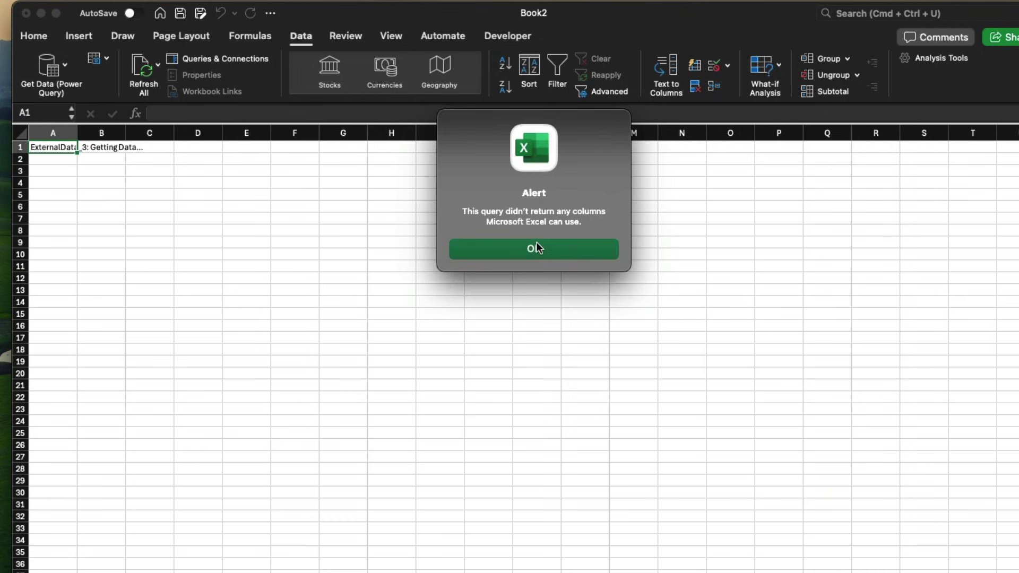
left_click(536, 244)
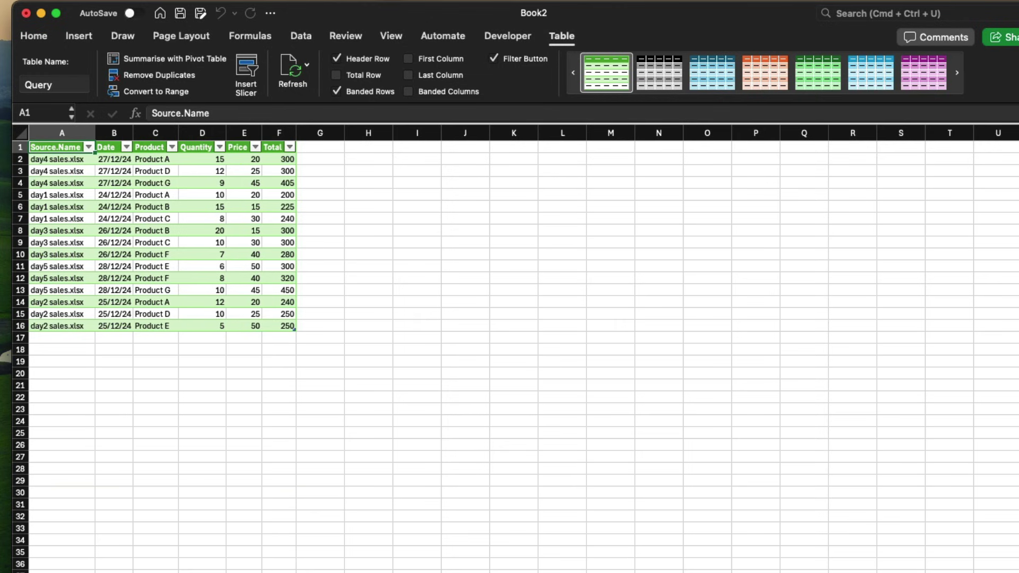
Step: Examine the combined table row by row, checking which daily file each record comes from in the Source.Name column
scroll(419, 390, "up", 3)
left_click(193, 414)
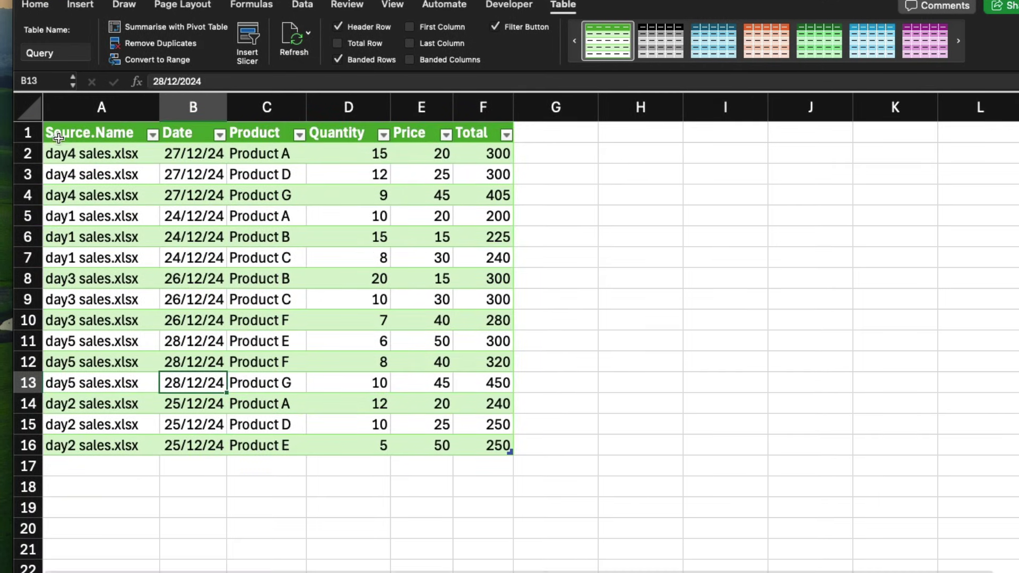
left_click(91, 219)
key("Down")
key("Down")
key("Down")
key("Down")
key("Down")
key("Down")
key("Down")
key("Down")
key("Down")
key("Down")
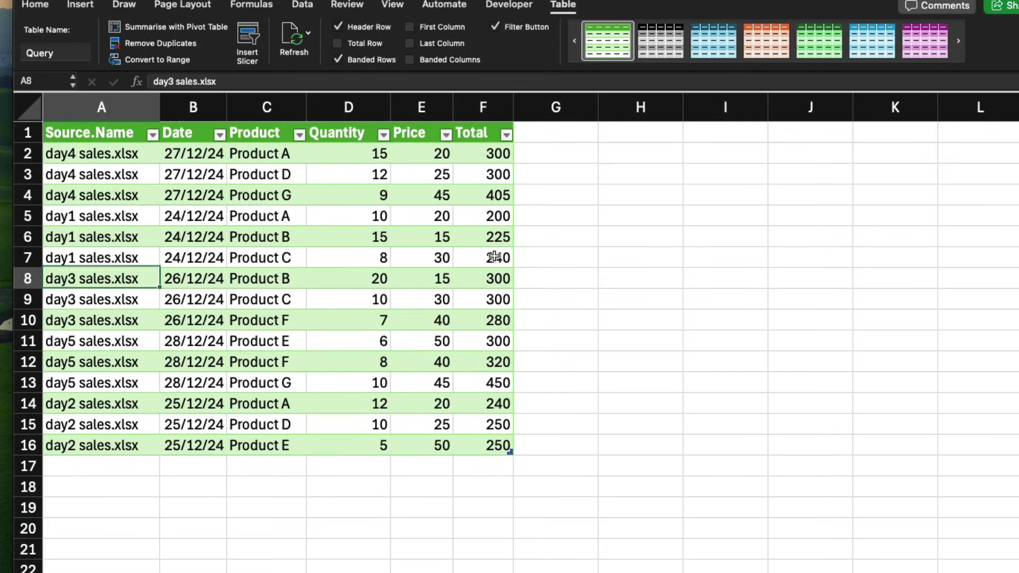
key("Up")
key("Up")
key("Up")
key("Up")
key("Up")
key("Up")
key("Up")
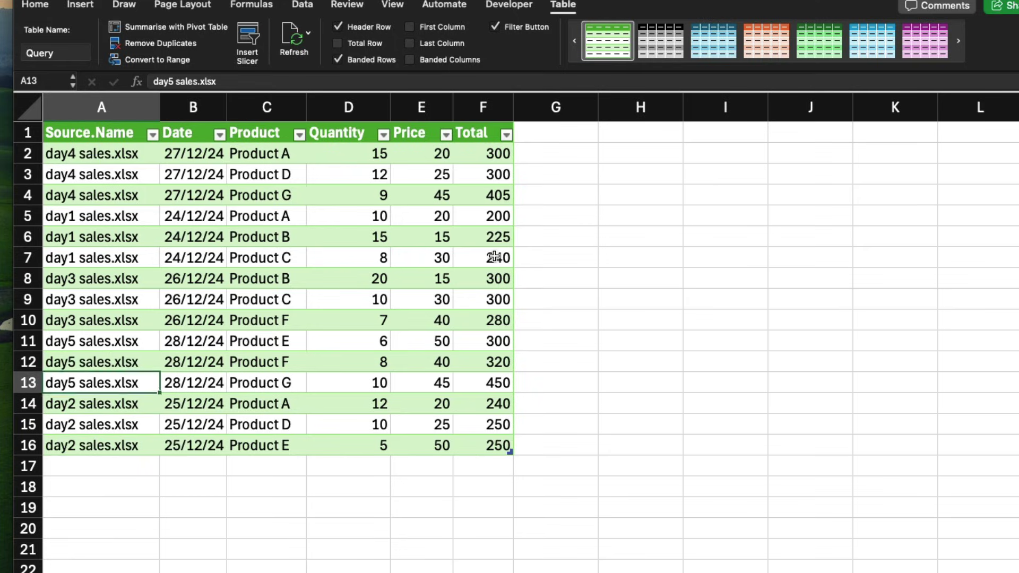
key("Down")
key("Down")
key("Down")
key("Down")
key("Down")
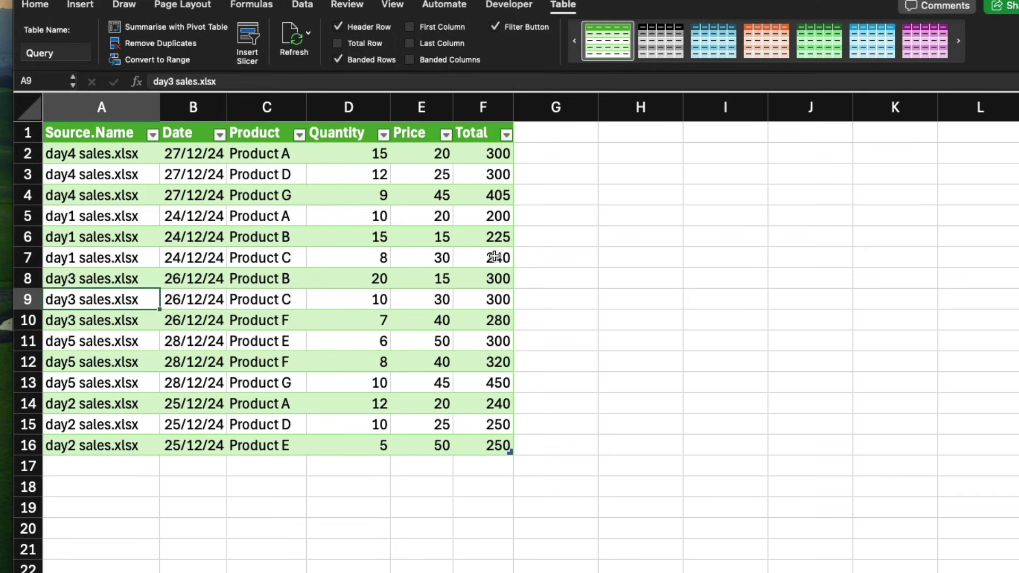
key("Up")
key("Up")
key("Up")
key("Up")
key("Up")
key("Up")
key("Up")
key("Up")
key("Up")
key("Up")
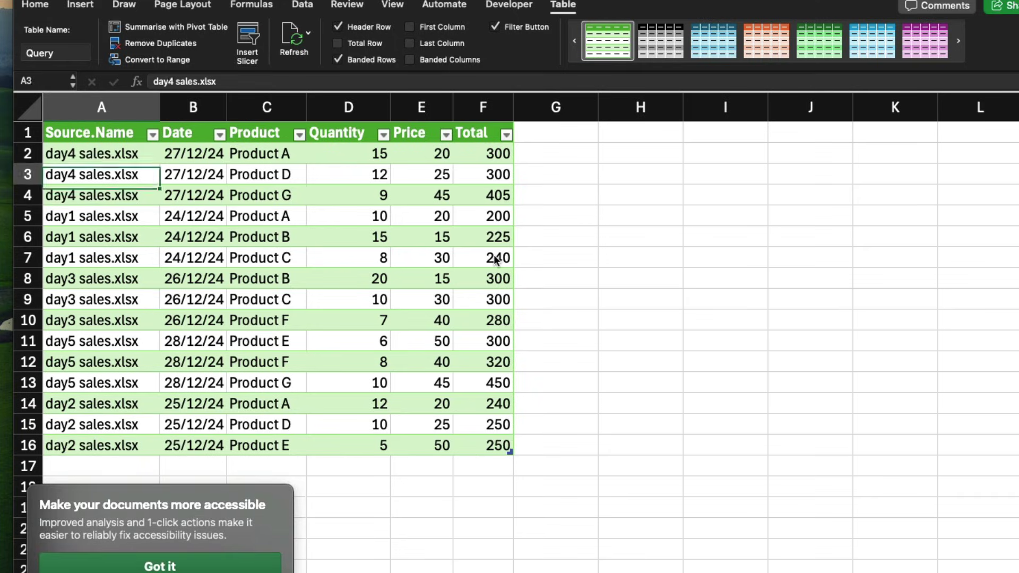
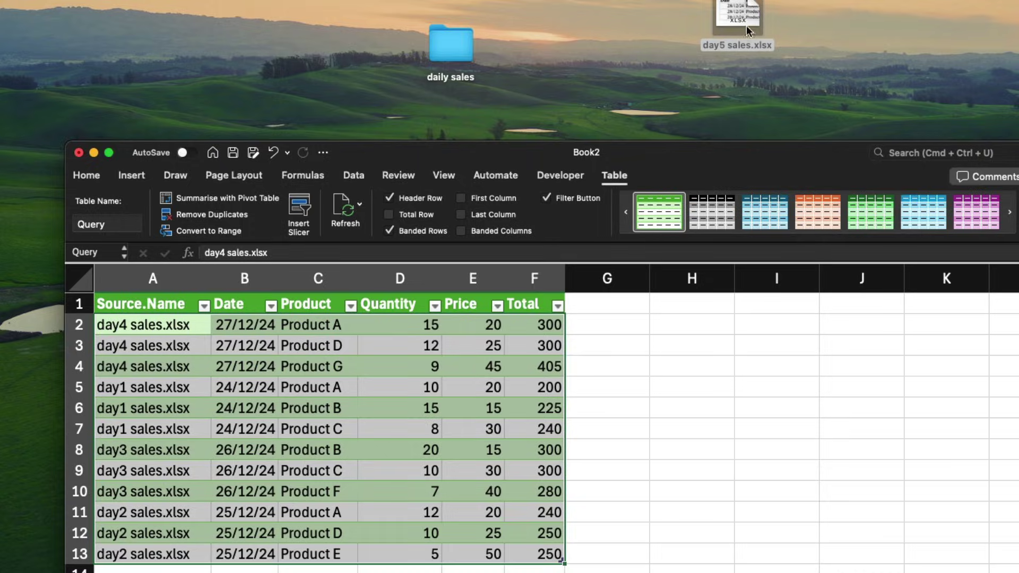
Step: Open day5 sales.xlsx from the desktop and begin row 5 with the date 28/12/2024 and a copy of Product G
double_click(743, 20)
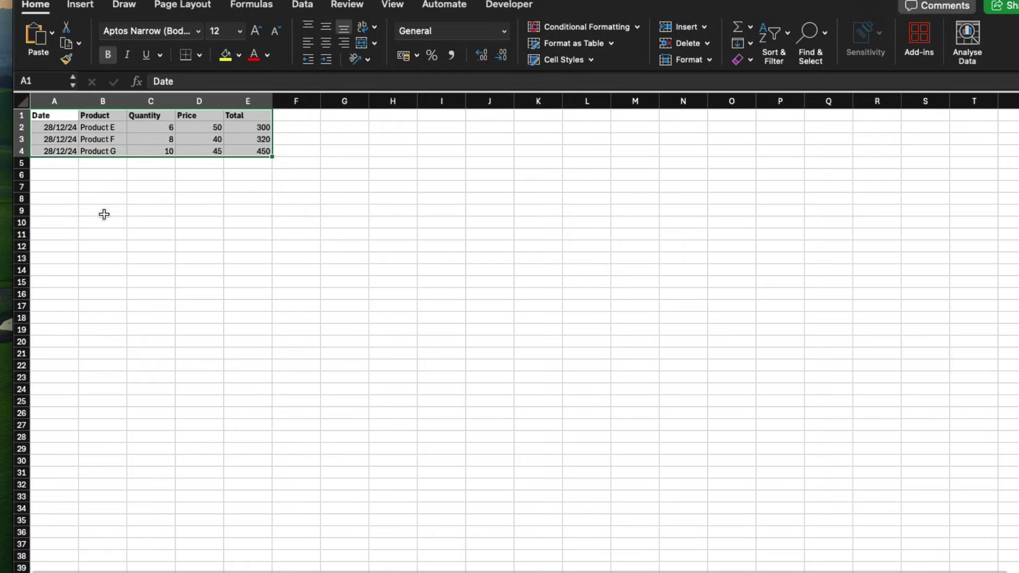
left_click(57, 162)
type("28/12/2024")
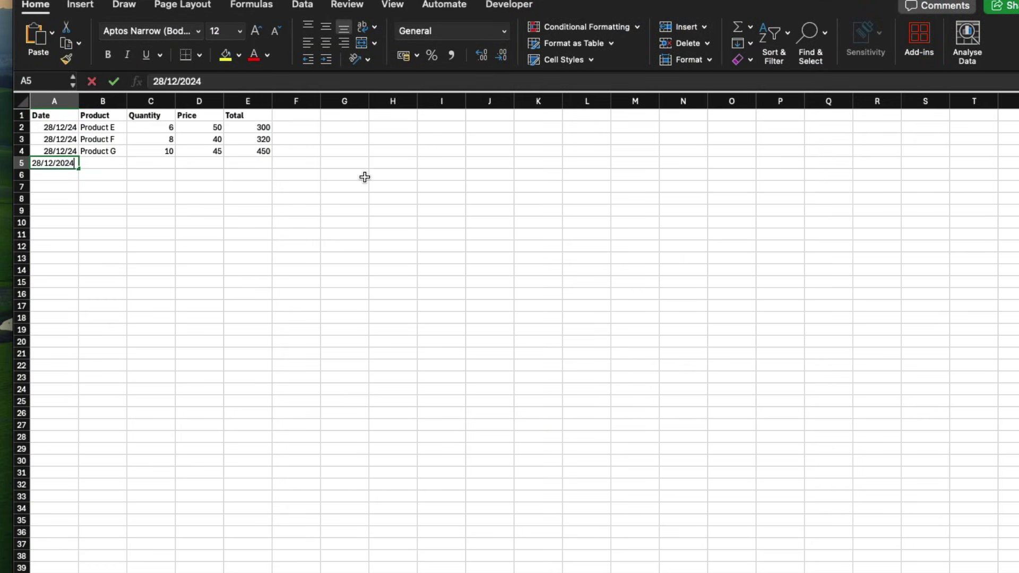
key("Tab")
key("Up")
key("super+c")
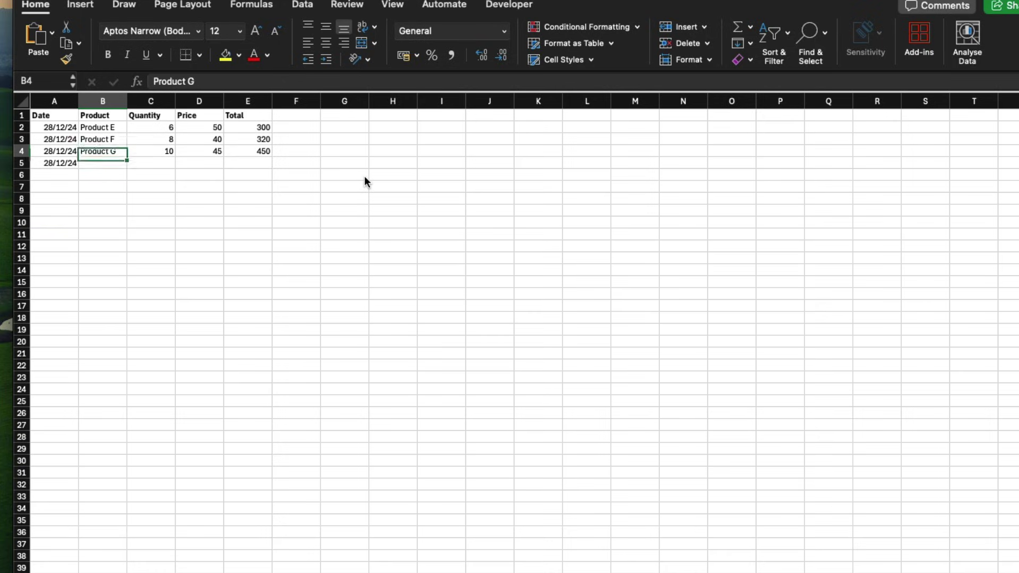
key("Down")
key("super+v")
key("Tab")
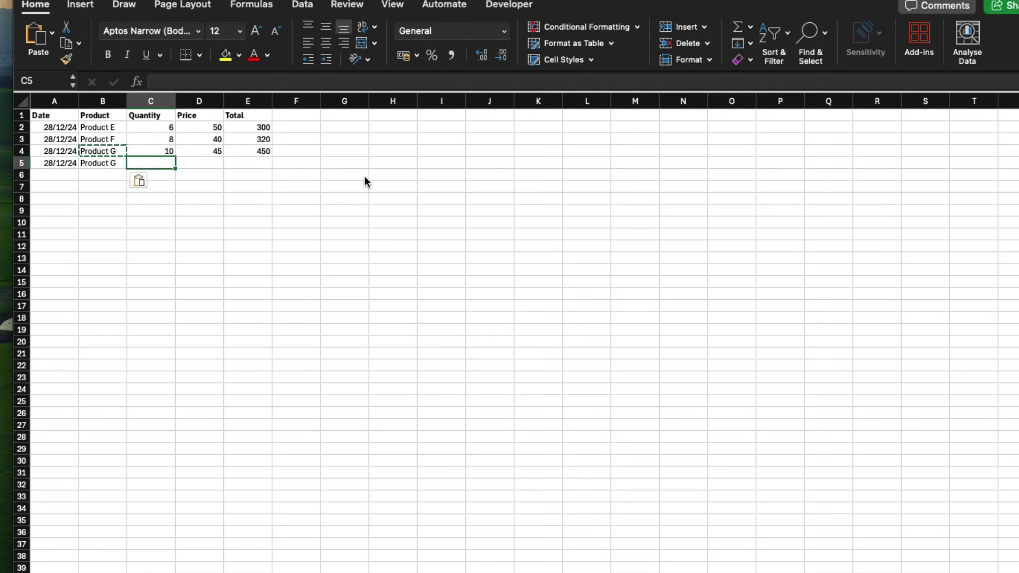
Step: Complete row 5 with quantity 1, price 40 and total 100
type("1")
key("Tab")
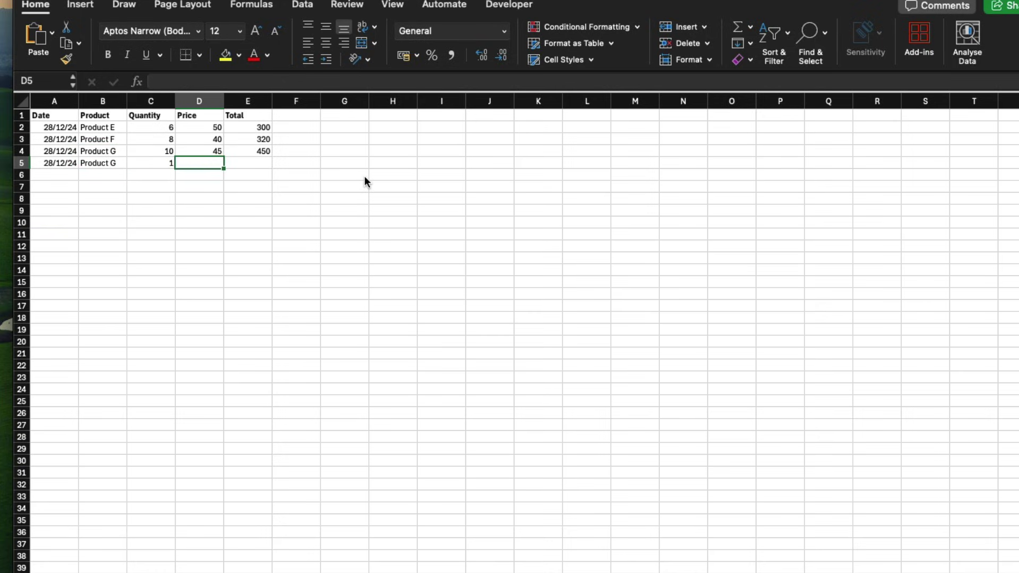
type("40")
key("Tab")
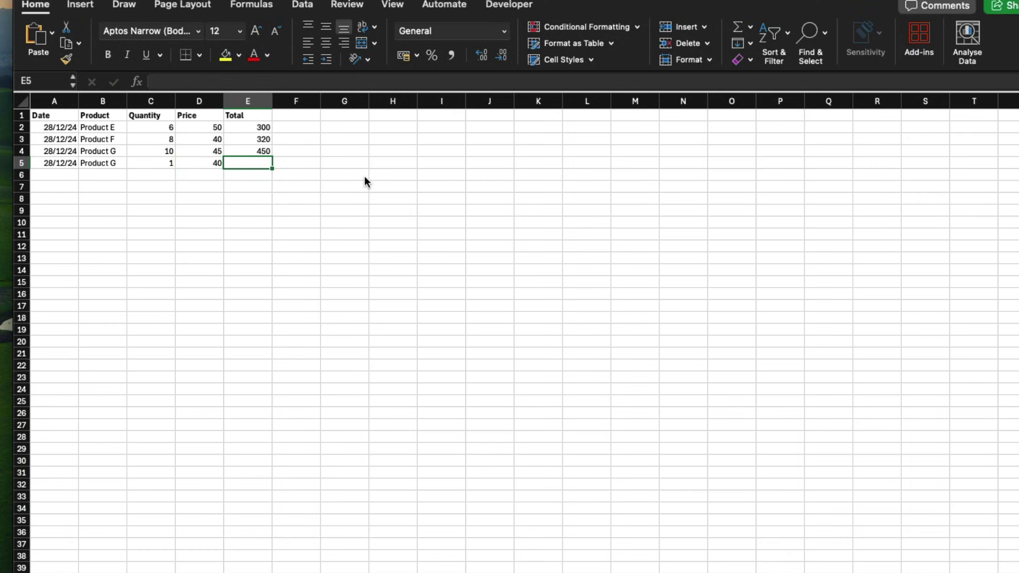
type("100")
key("Return")
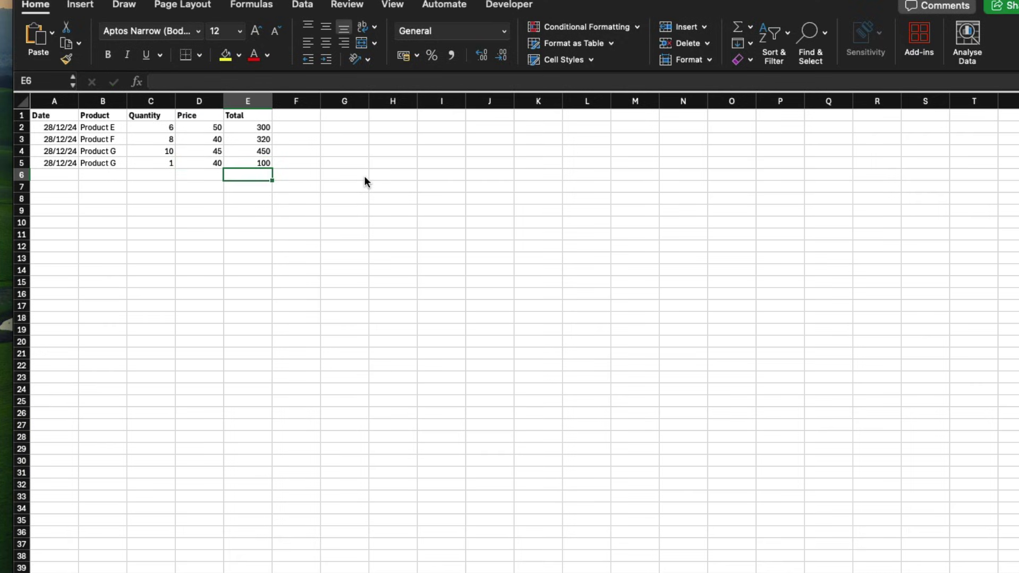
Step: Change the quantity in row 5 to 5 and close the day5 sales workbook
left_click(174, 163)
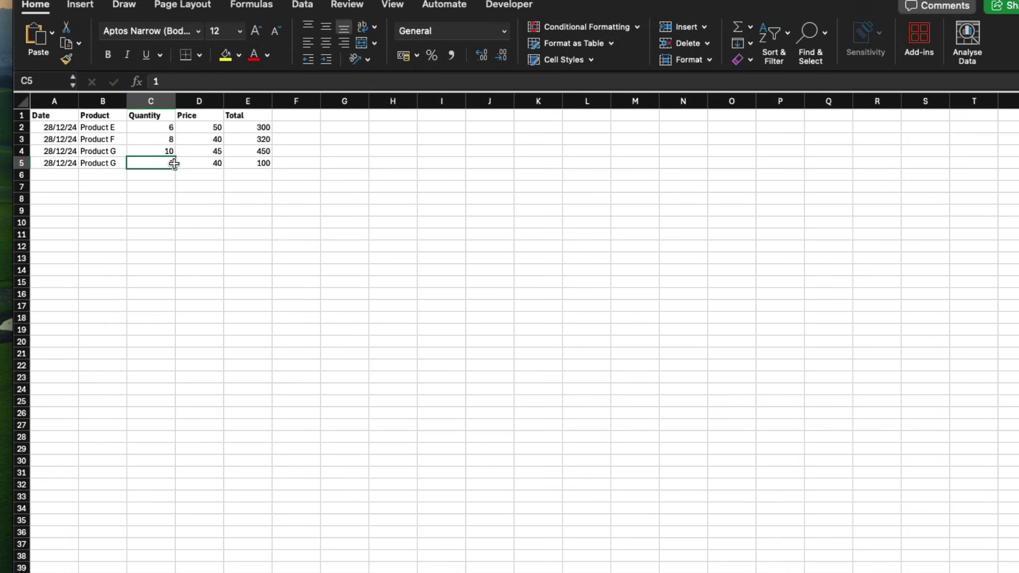
type("5")
key("Return")
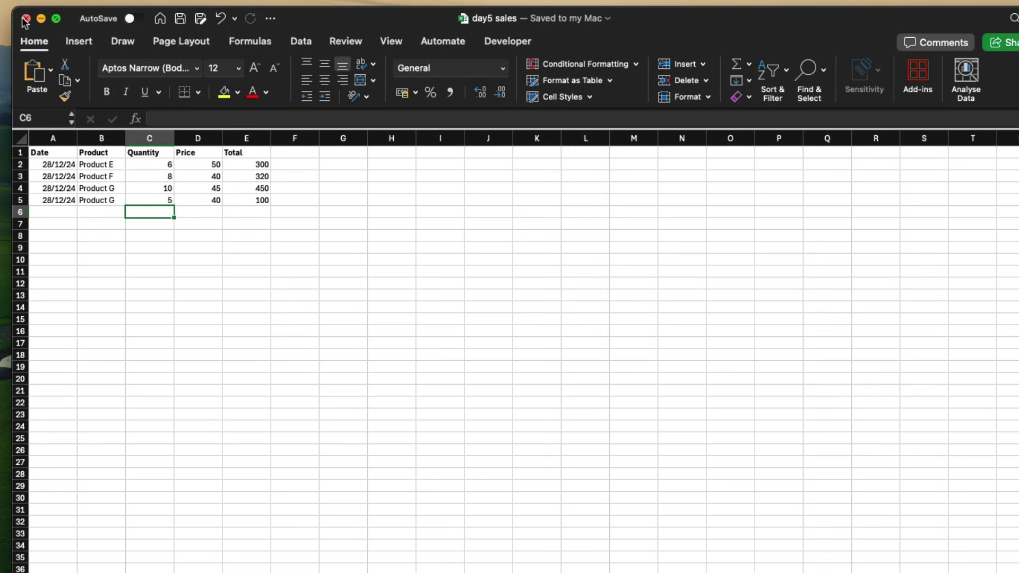
left_click(25, 19)
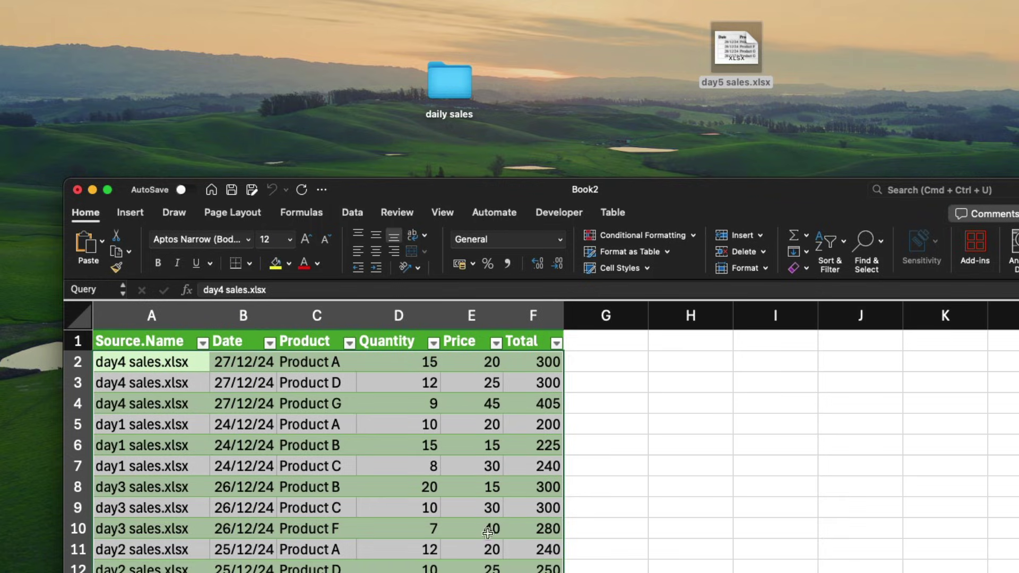
Step: Move day5 sales.xlsx from the desktop into the daily sales folder and refresh all data in Book2
left_click(243, 572)
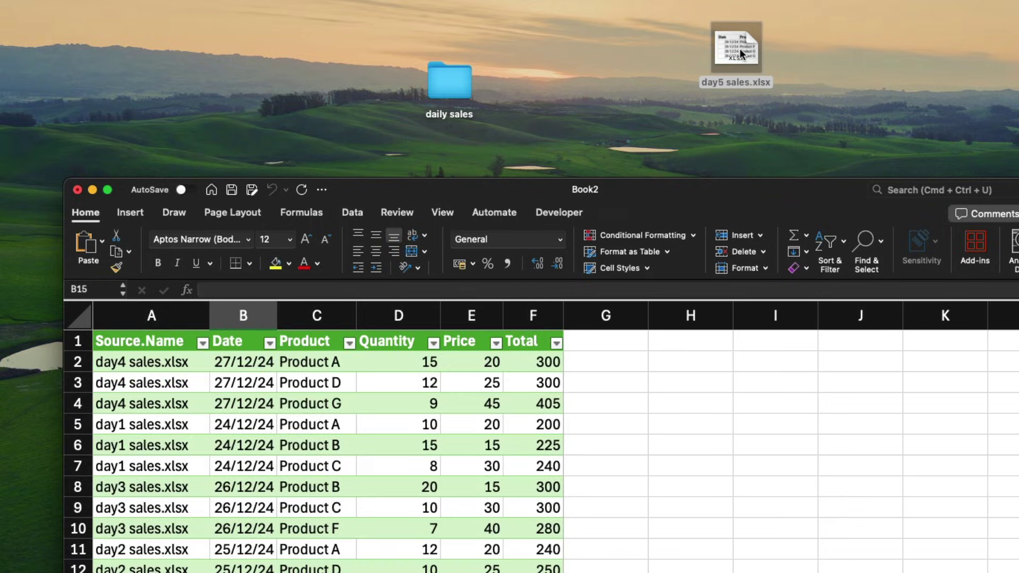
left_click_drag(740, 48, 451, 80)
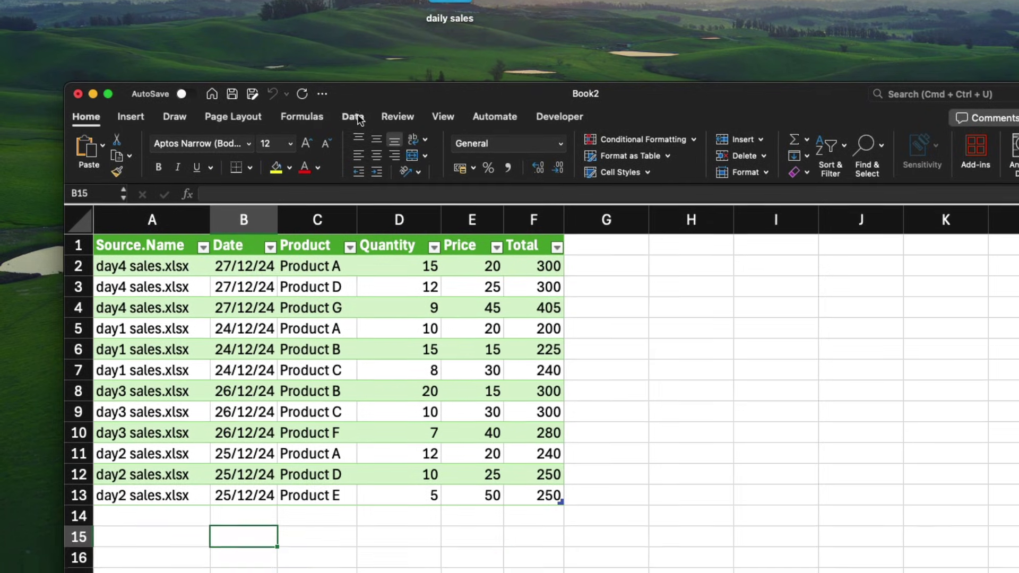
left_click(357, 118)
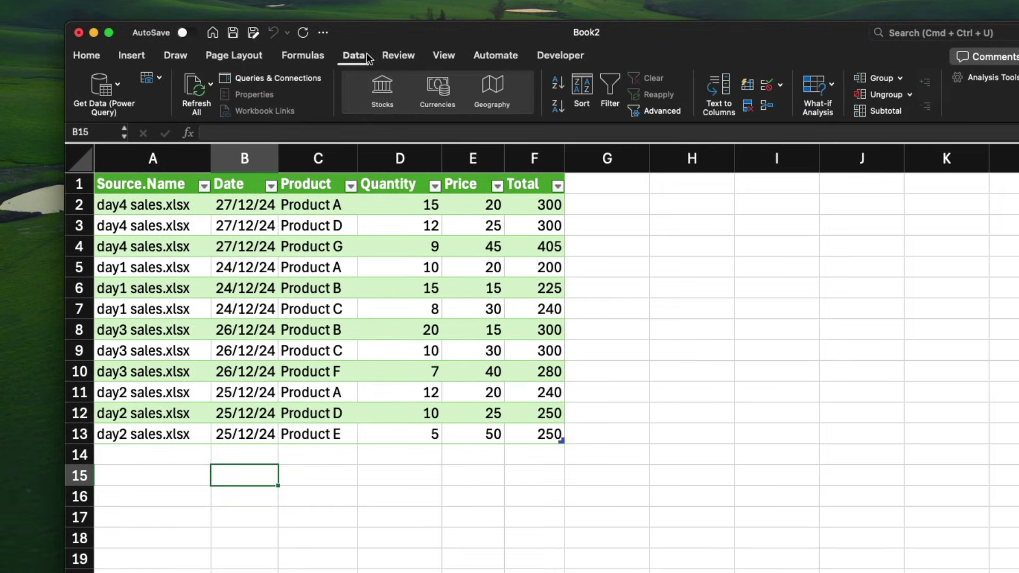
left_click(198, 90)
left_click(577, 101)
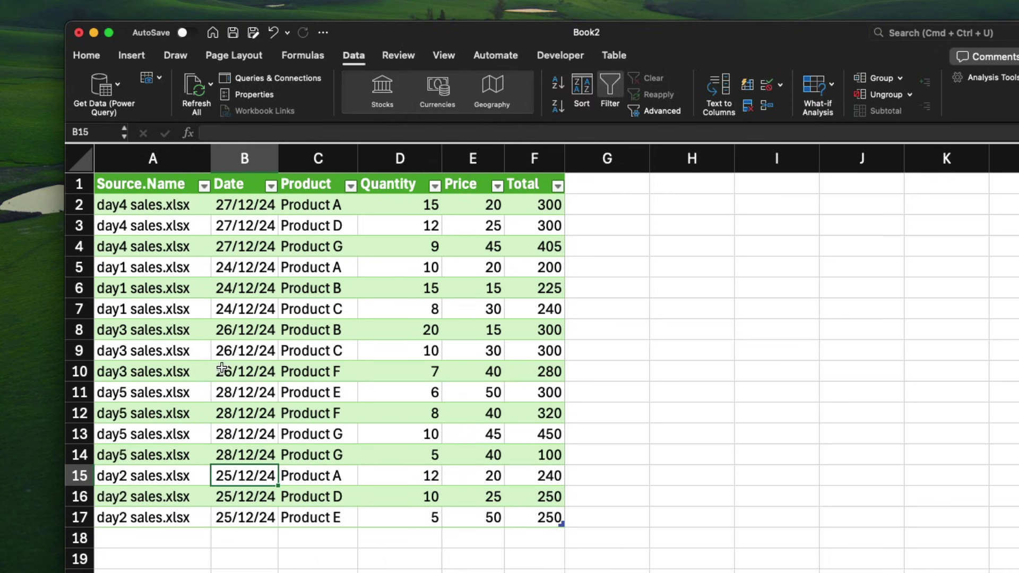
Step: Inspect the refreshed day5 sales rows in the combined table, especially the added Product G record in row 14
left_click_drag(126, 394, 547, 456)
left_click(400, 455)
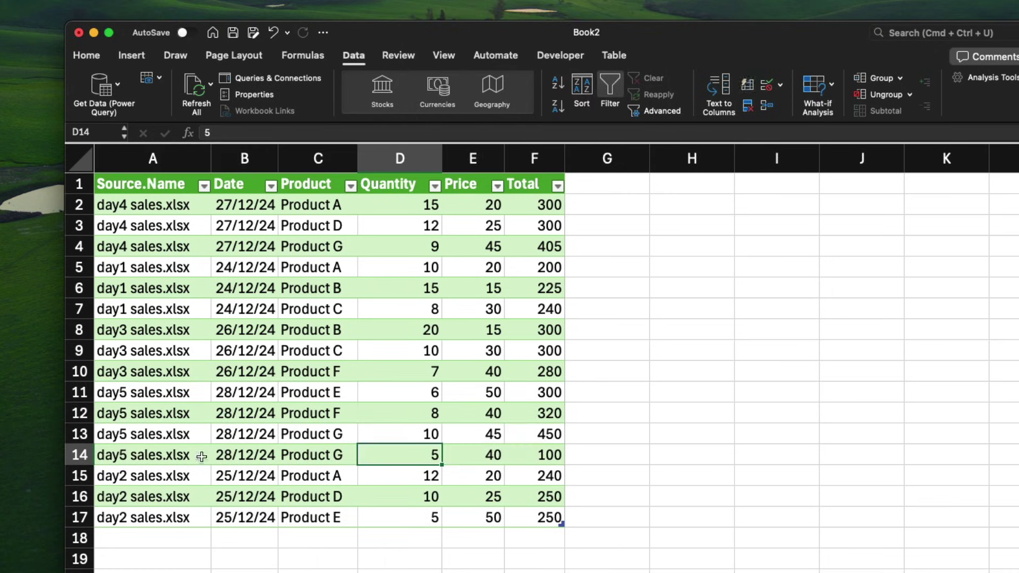
left_click_drag(201, 456, 547, 455)
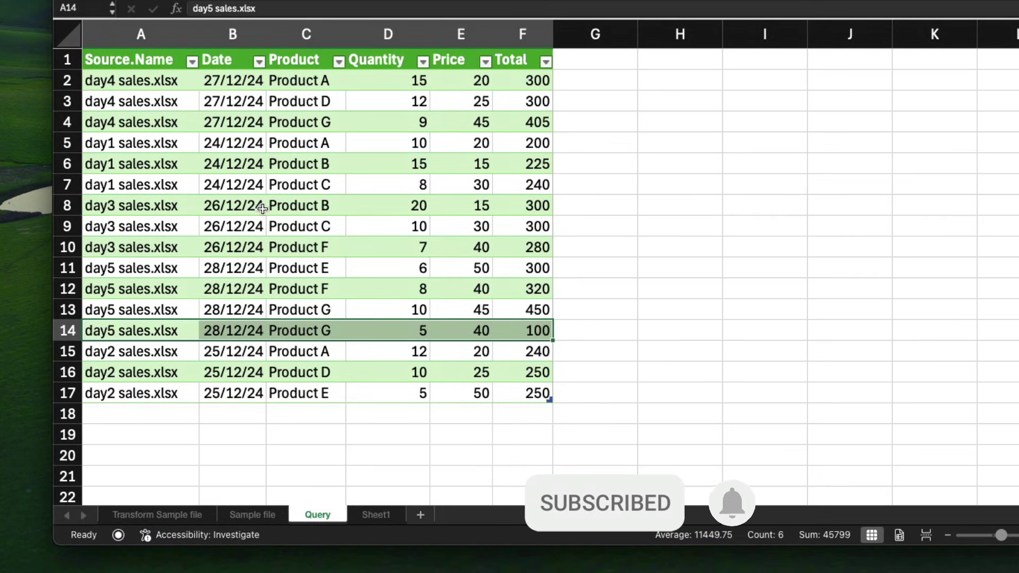
Step: Examine the combined sales table in Book2 and the table design options available for it
left_click(678, 207)
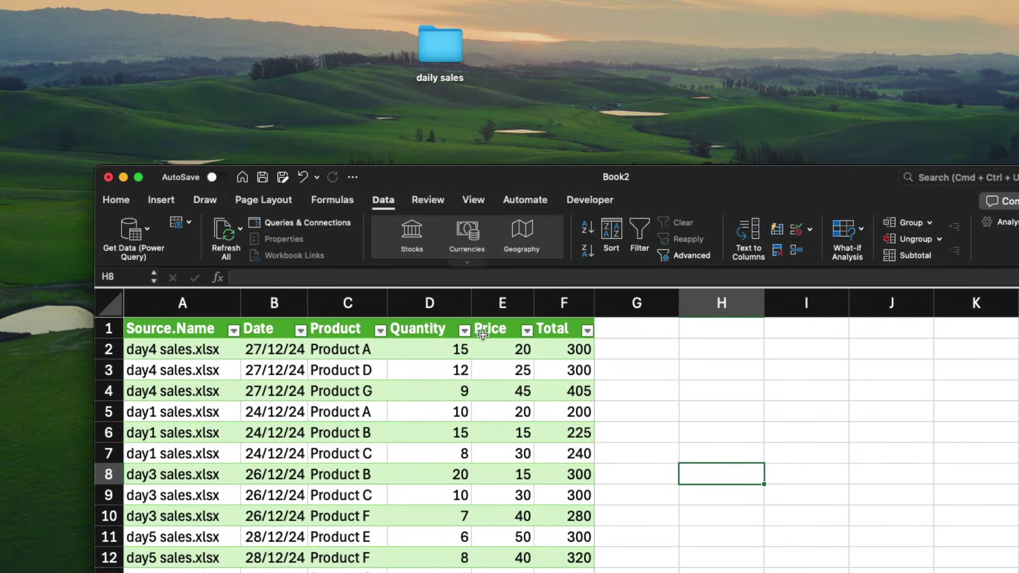
left_click_drag(680, 175, 654, 74)
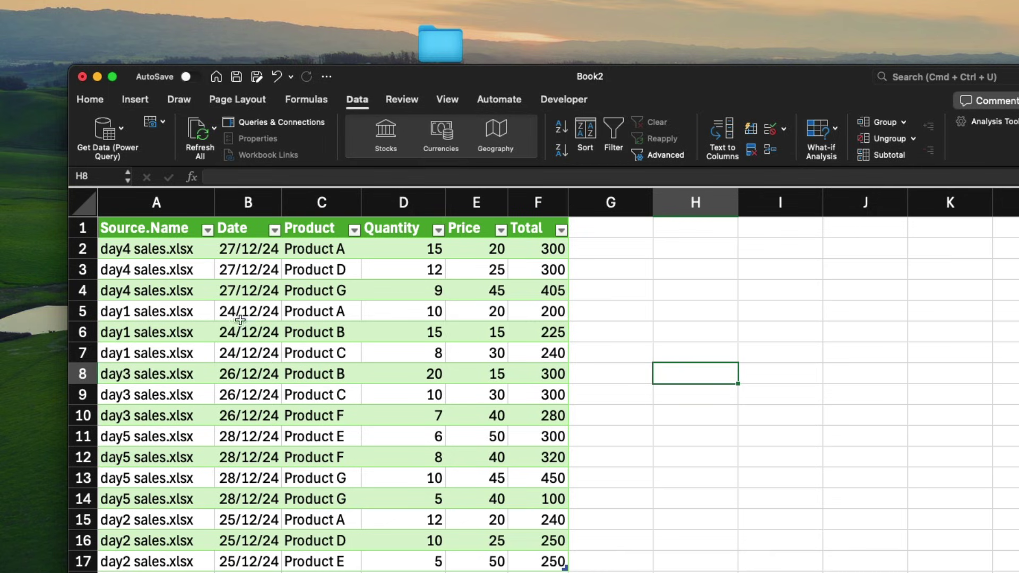
left_click(264, 354)
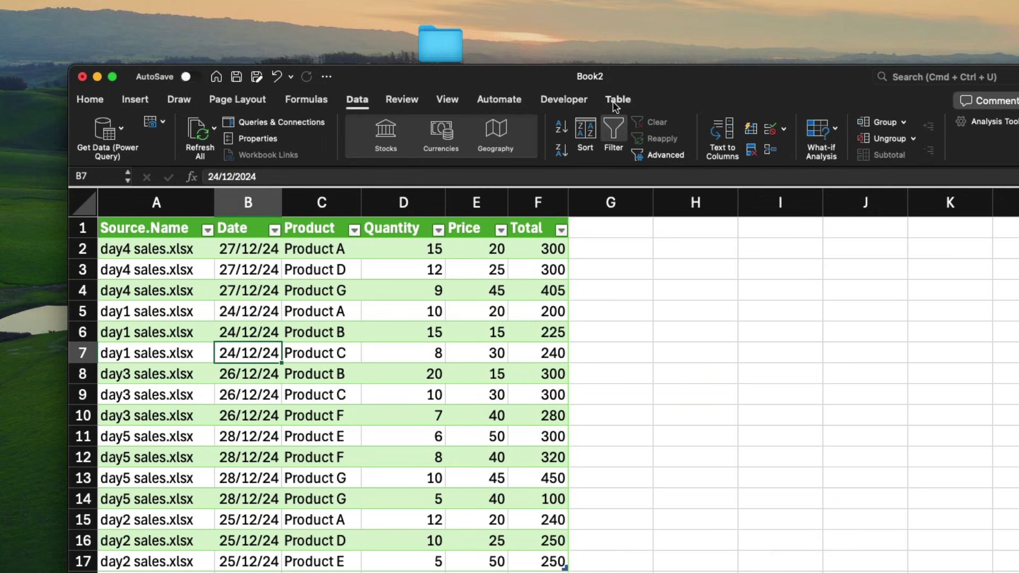
left_click(616, 100)
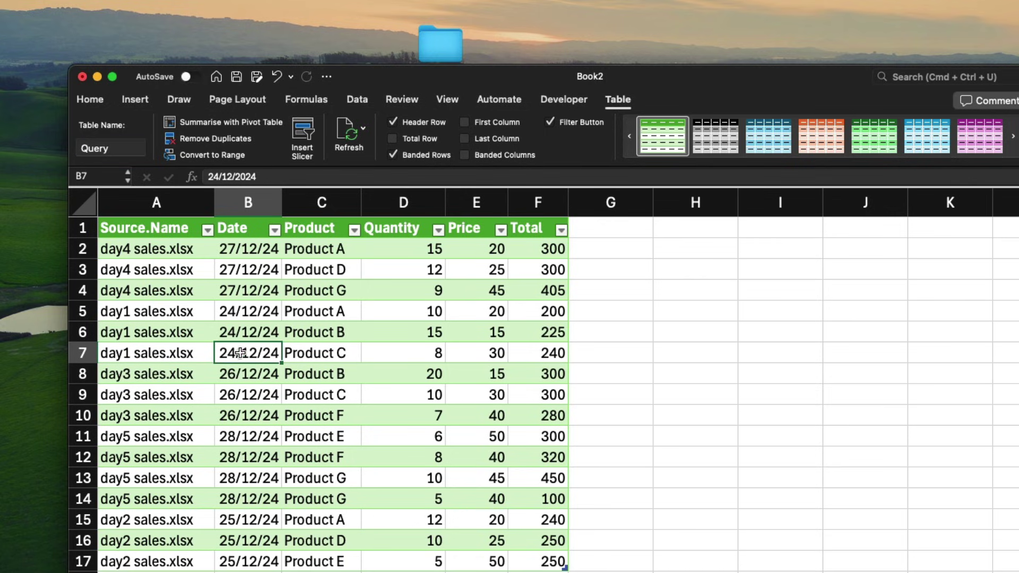
left_click_drag(140, 268, 481, 486)
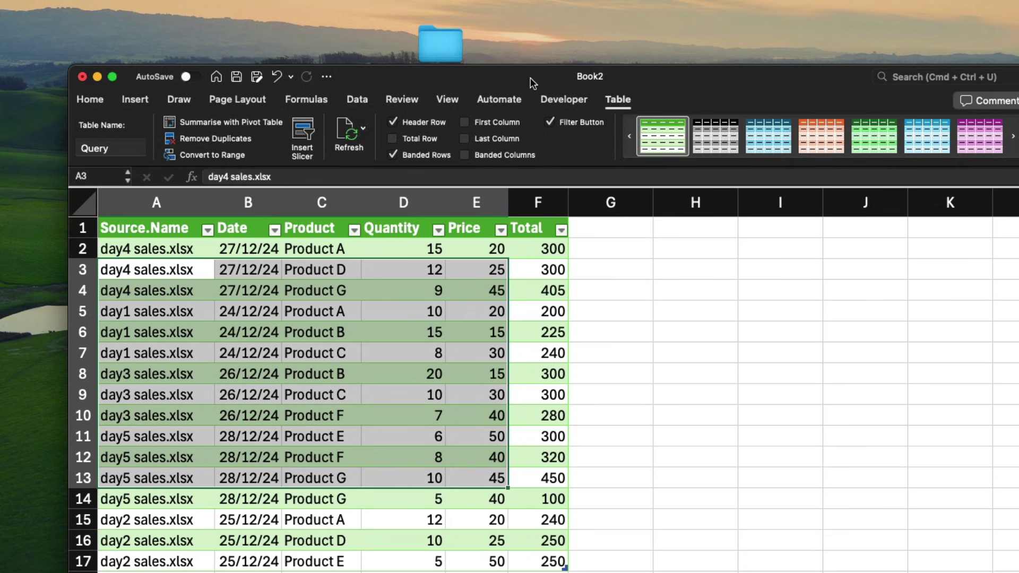
left_click_drag(532, 82, 534, 184)
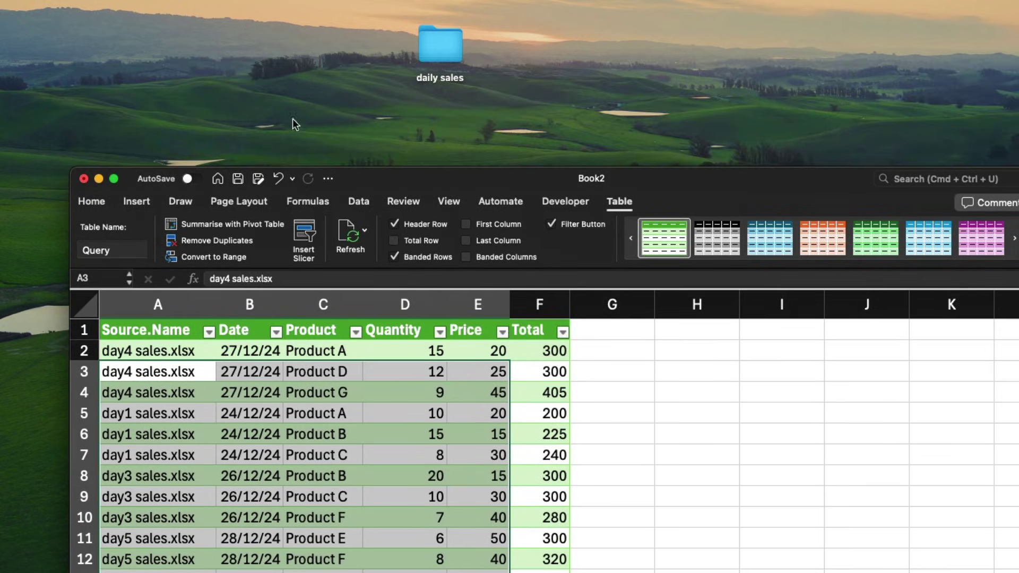